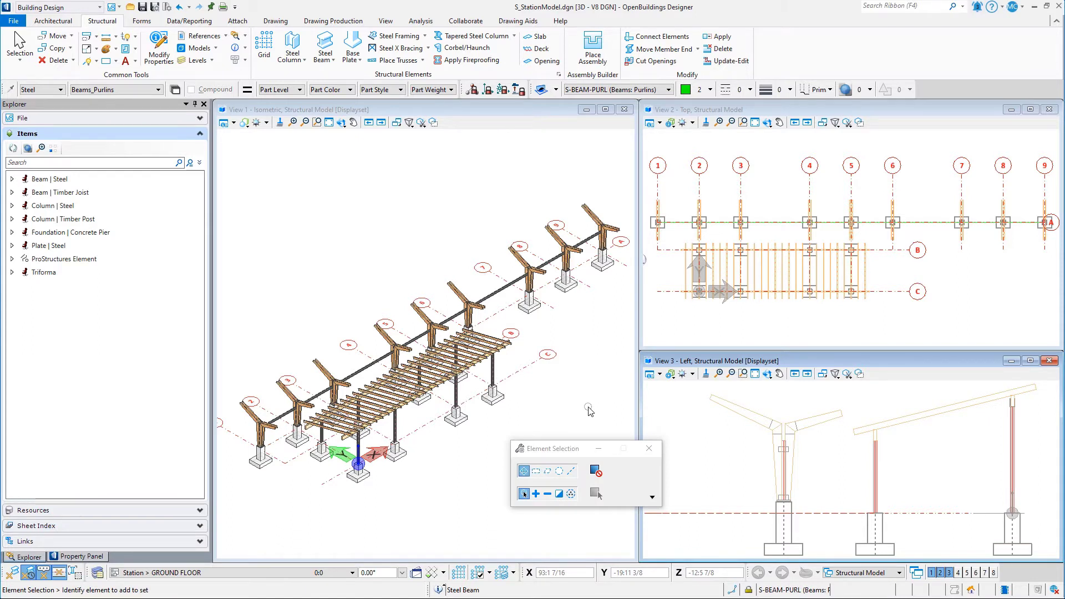
Step: Window-zoom the isometric view to the first bays, top view to grids 1–4/A–B, left view to the frame top
left_click(317, 122)
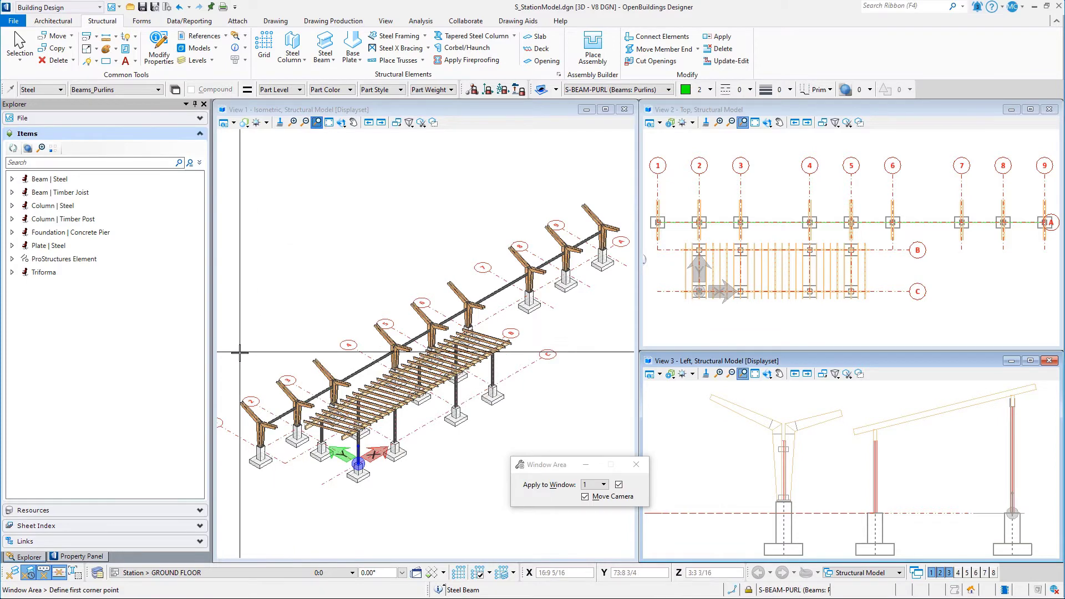
left_click(235, 319)
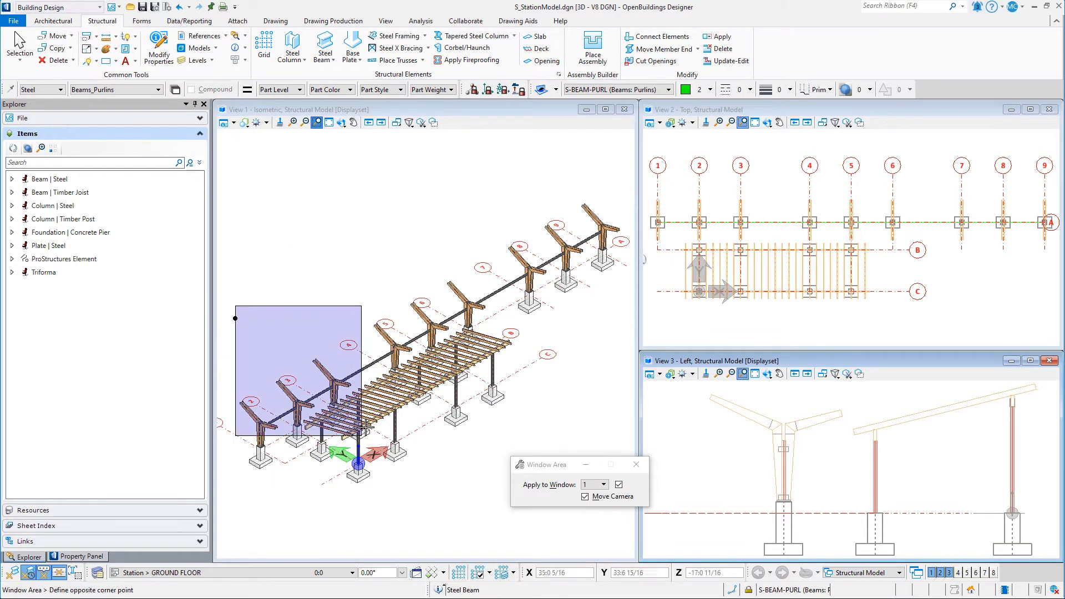
left_click(422, 460)
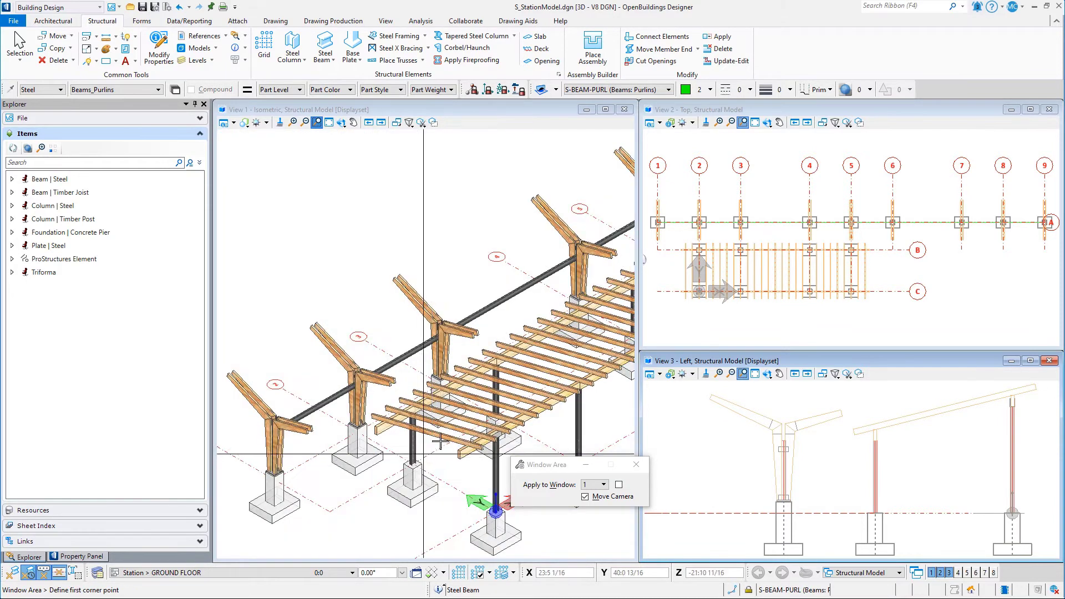
left_click(654, 192)
left_click(818, 271)
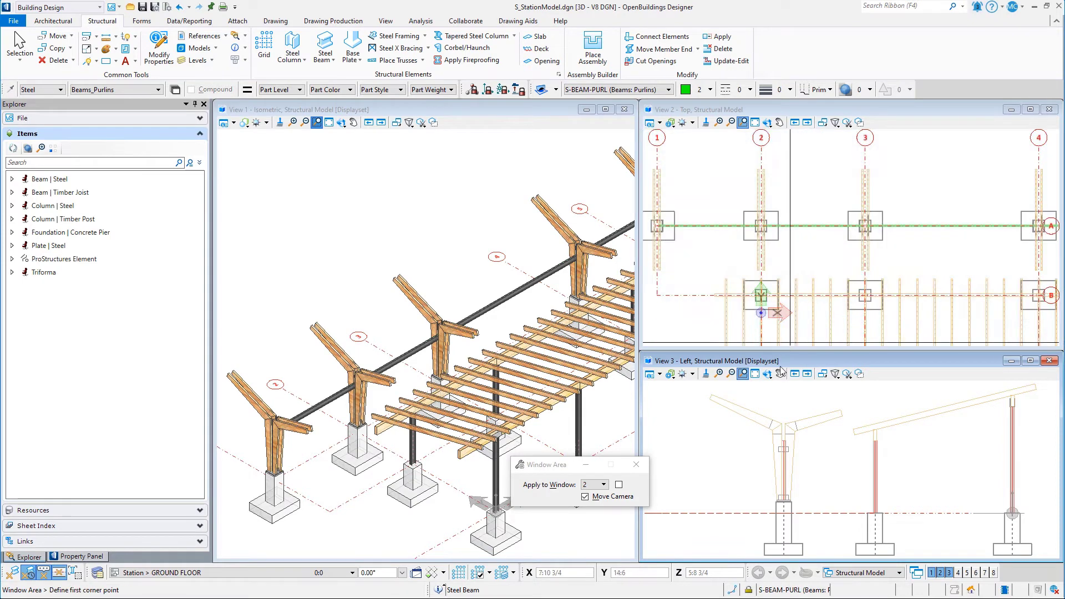
left_click(706, 383)
left_click(853, 444)
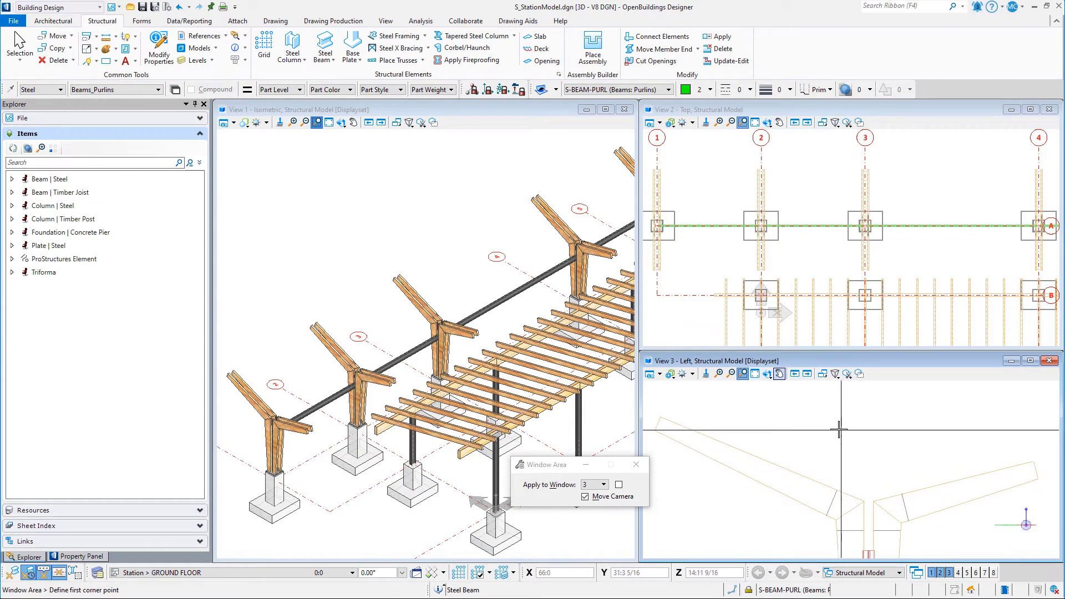
Step: Start Steel Framing with member type P1 | Purlins, section HSS4X4X3/16
left_click(397, 37)
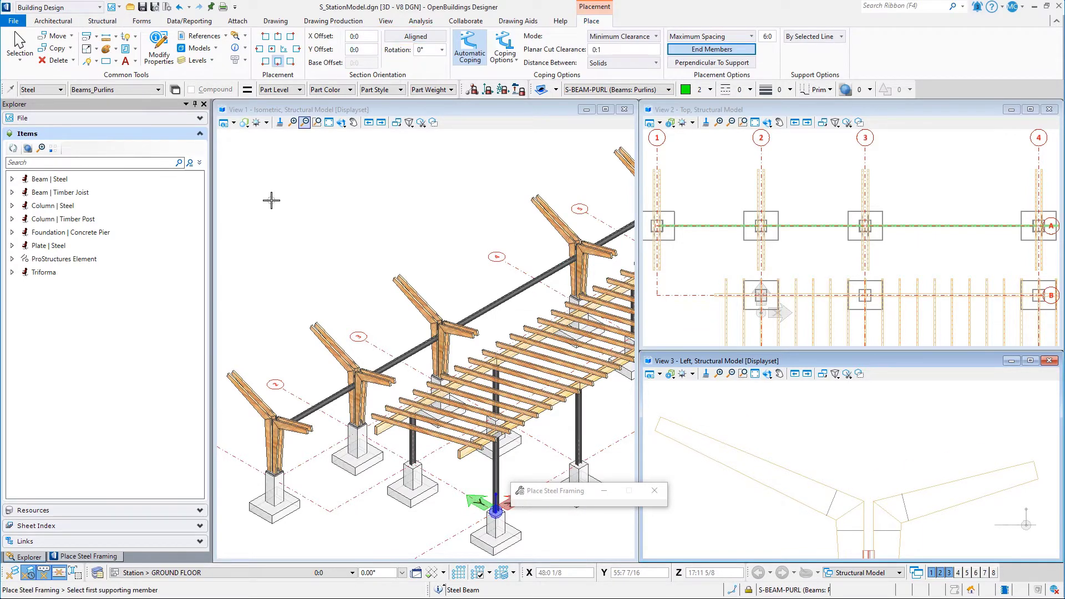
left_click(106, 557)
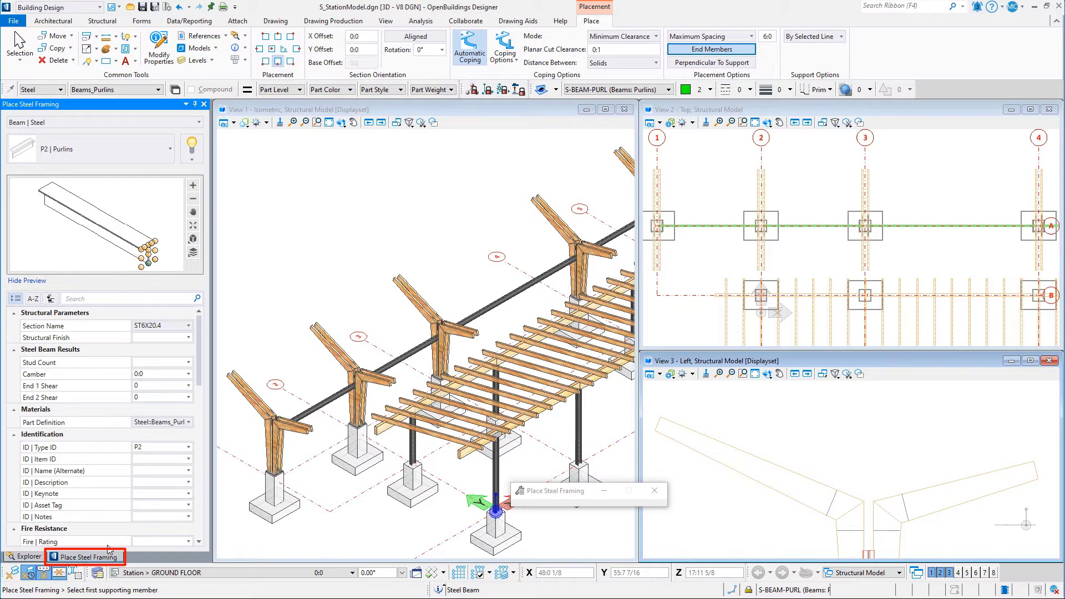
left_click(88, 148)
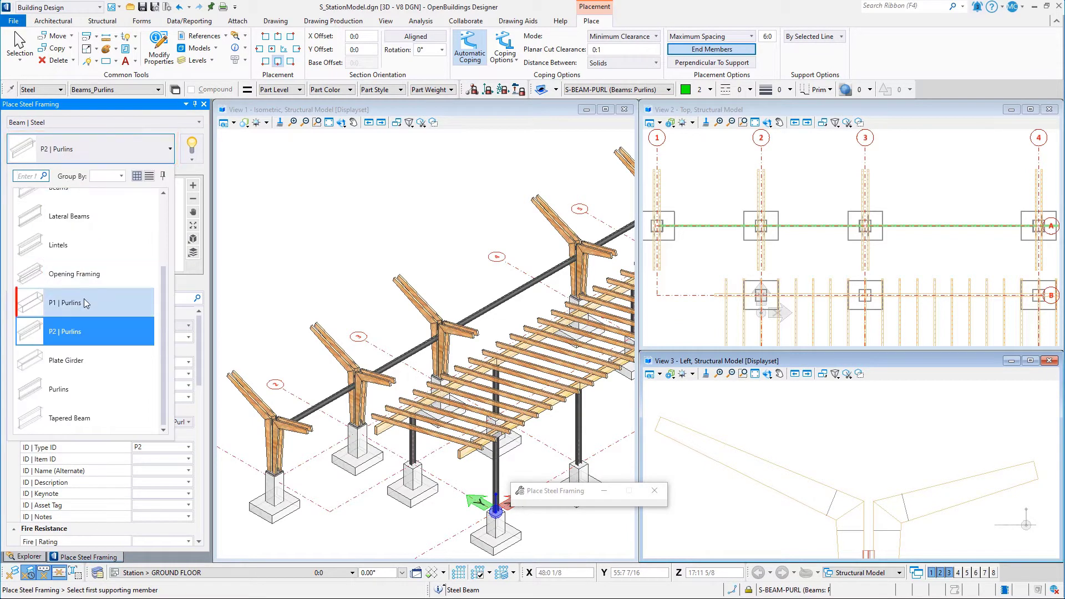
key("Escape")
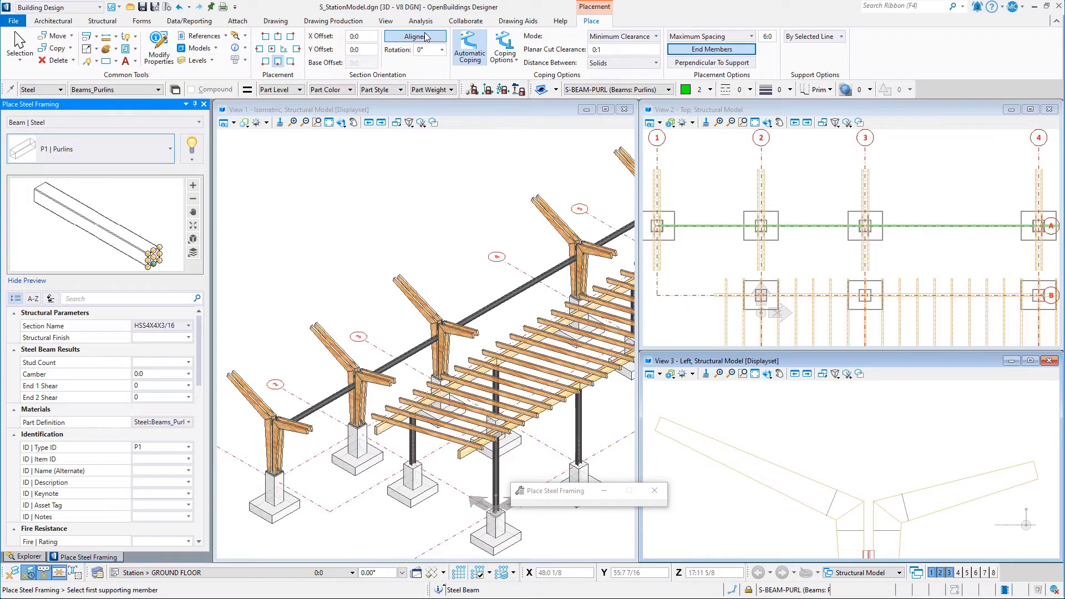
Step: Turn off automatic coping, place one member per bay, and support purlins By Insert Line
left_click(469, 53)
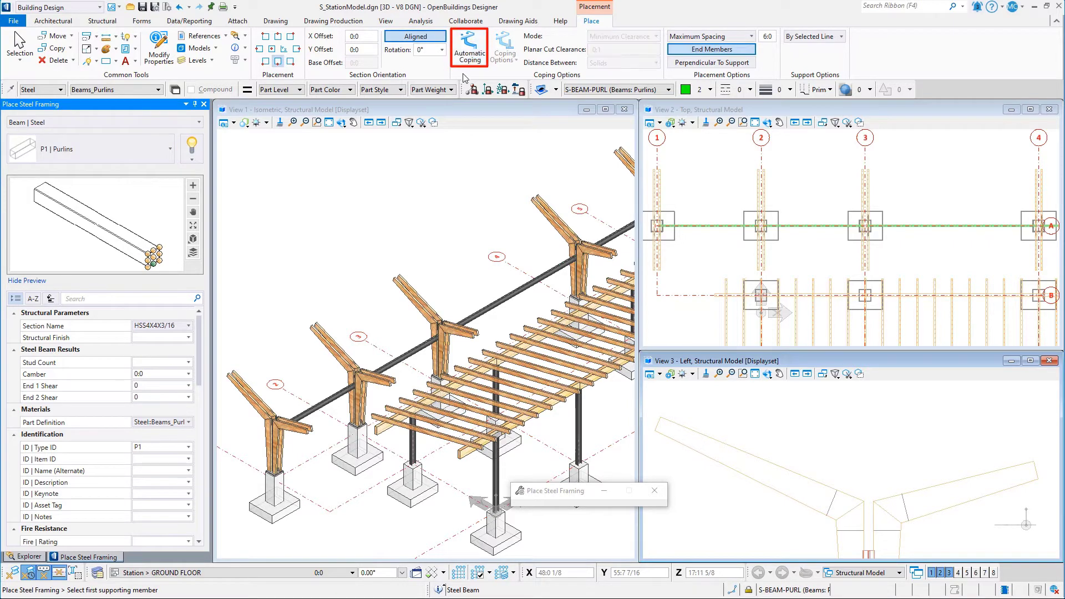
left_click(726, 38)
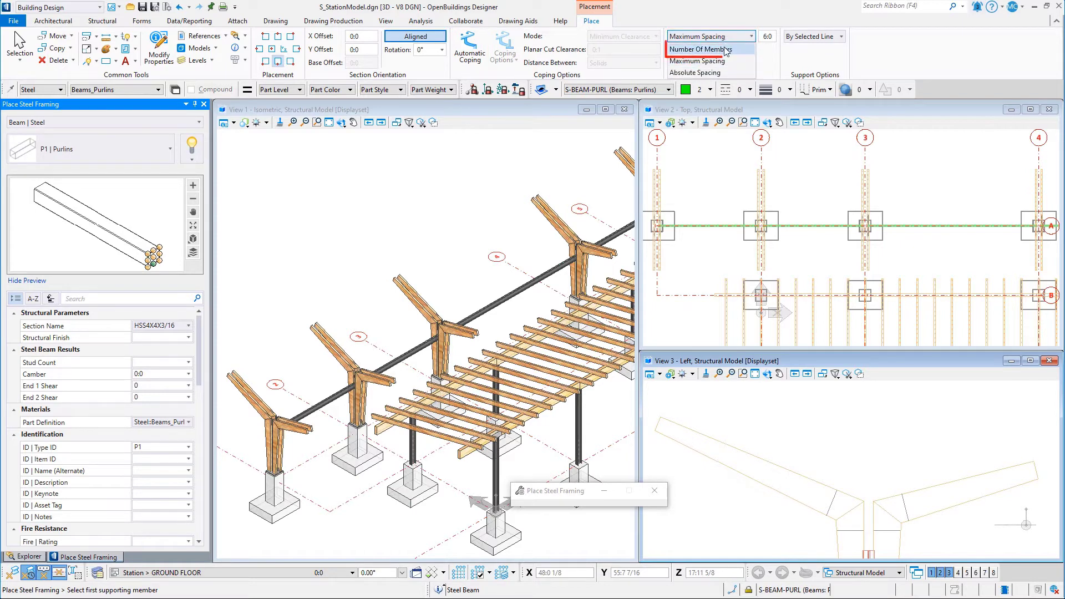
left_click(726, 50)
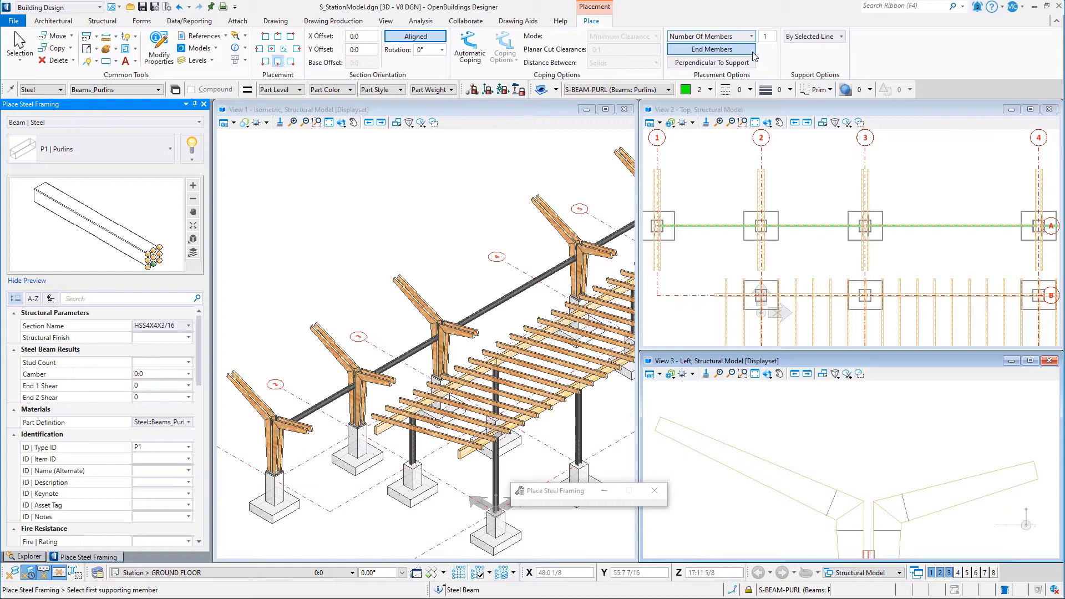
left_click(813, 36)
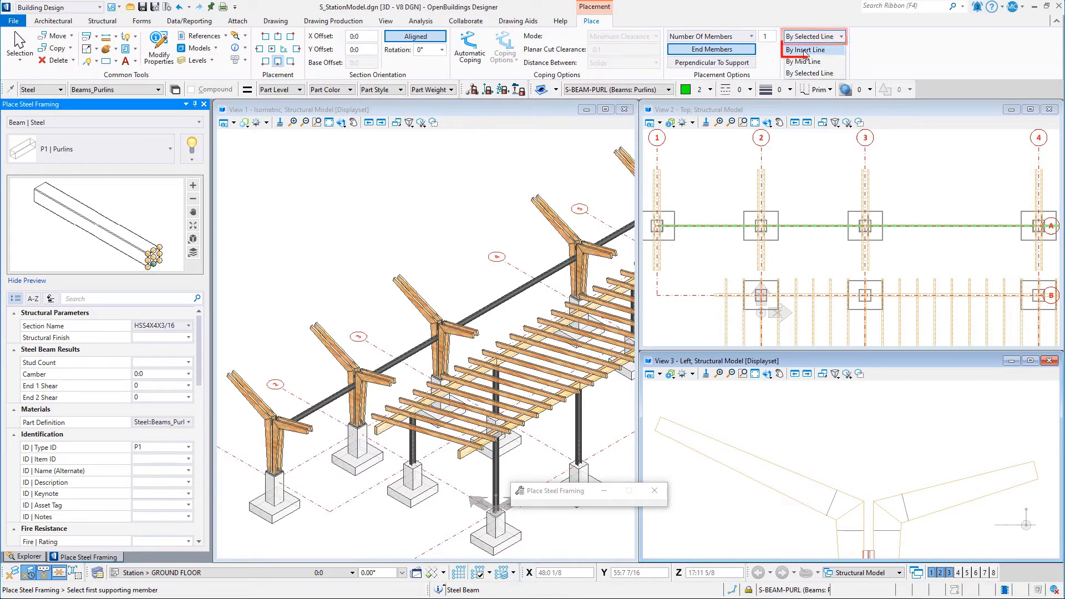
left_click(804, 51)
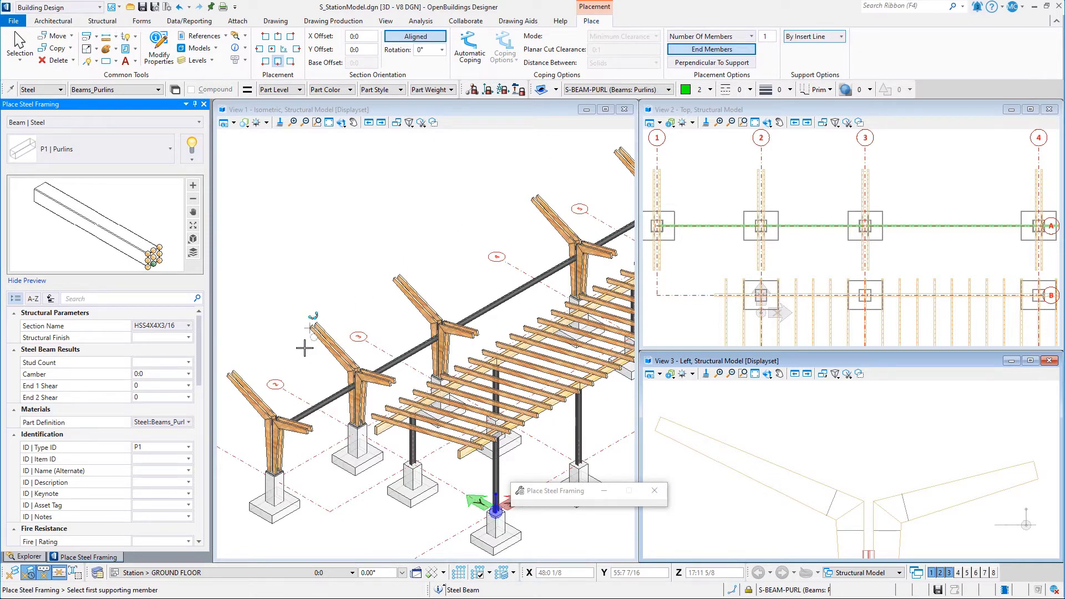
Step: Place HSS4X4X3/16 purlins between rafter pairs across bays 1–4 on both roof slopes
left_click(238, 373)
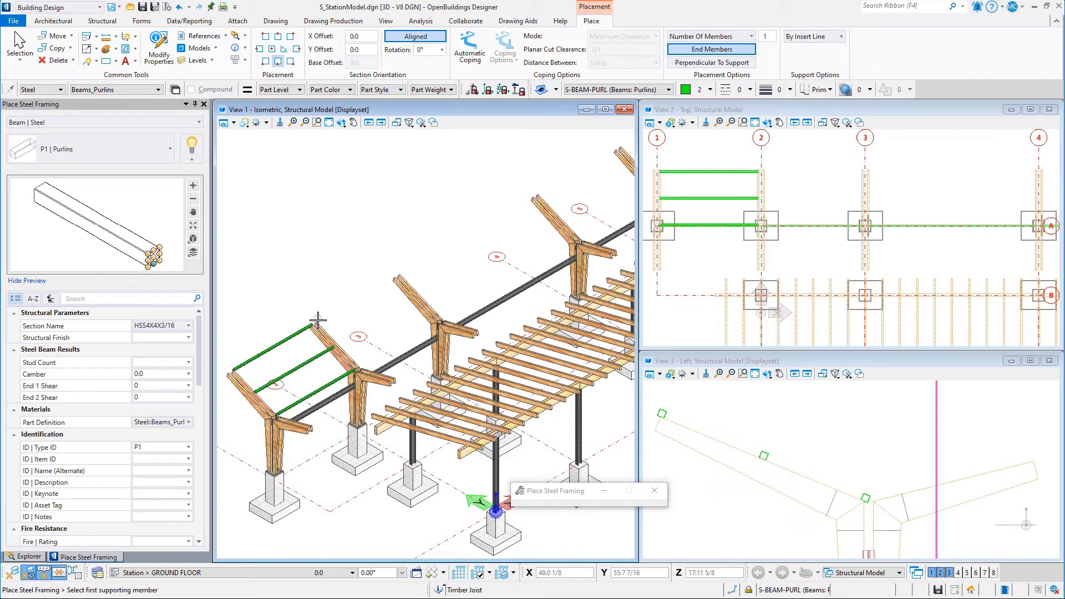
left_click(383, 272)
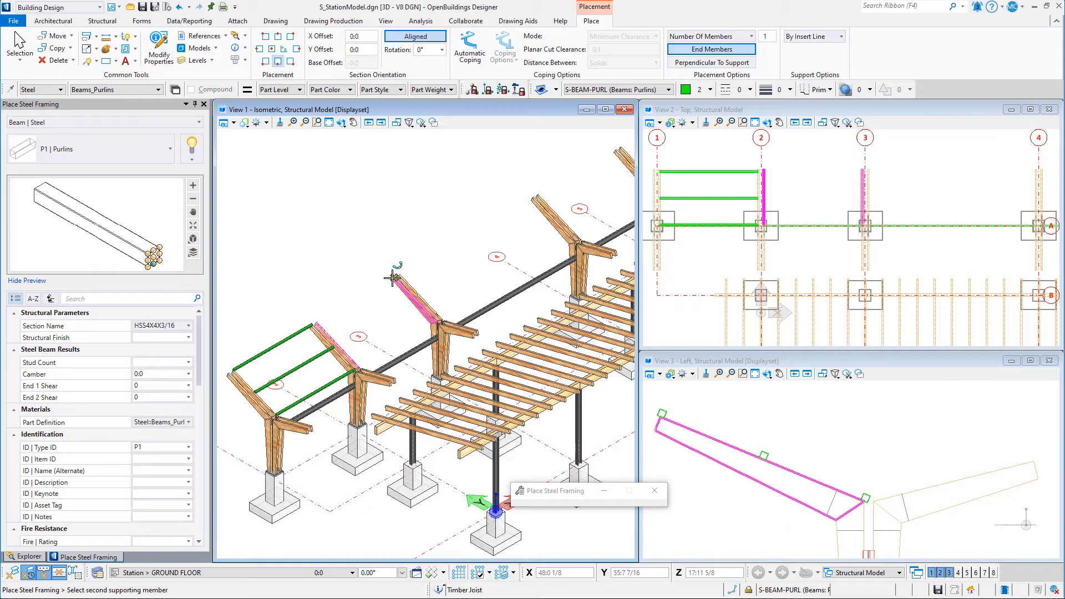
left_click(390, 275)
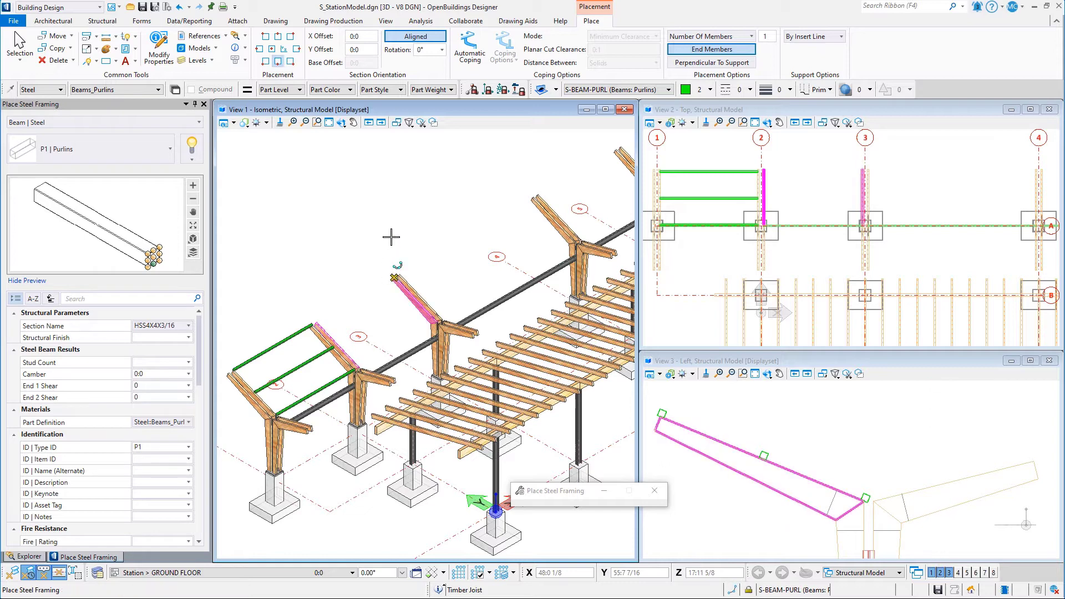
left_click(401, 276)
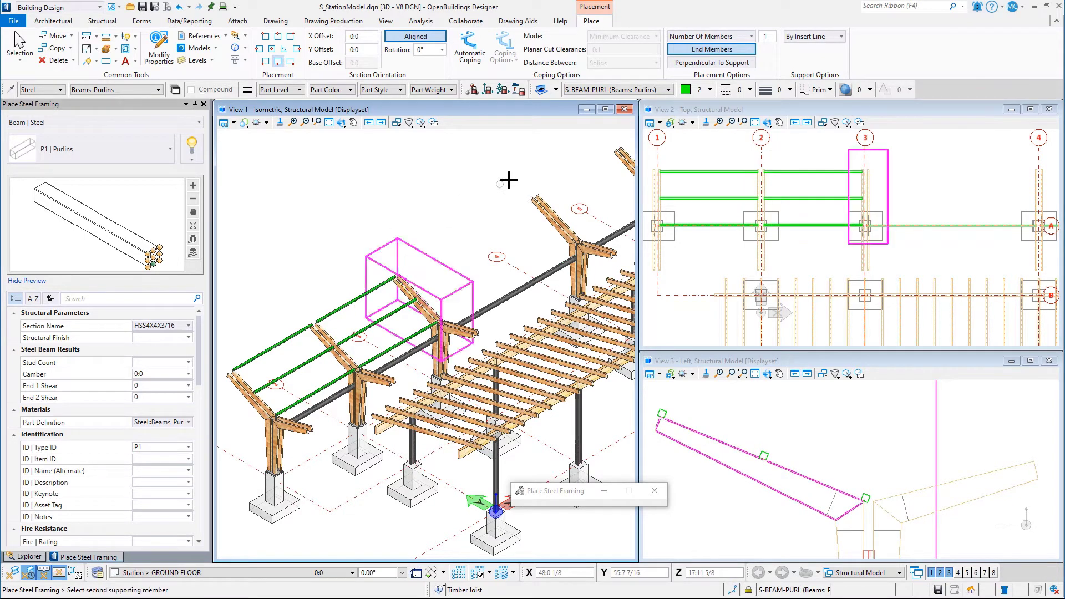
left_click(531, 199)
left_click(538, 190)
right_click(593, 140)
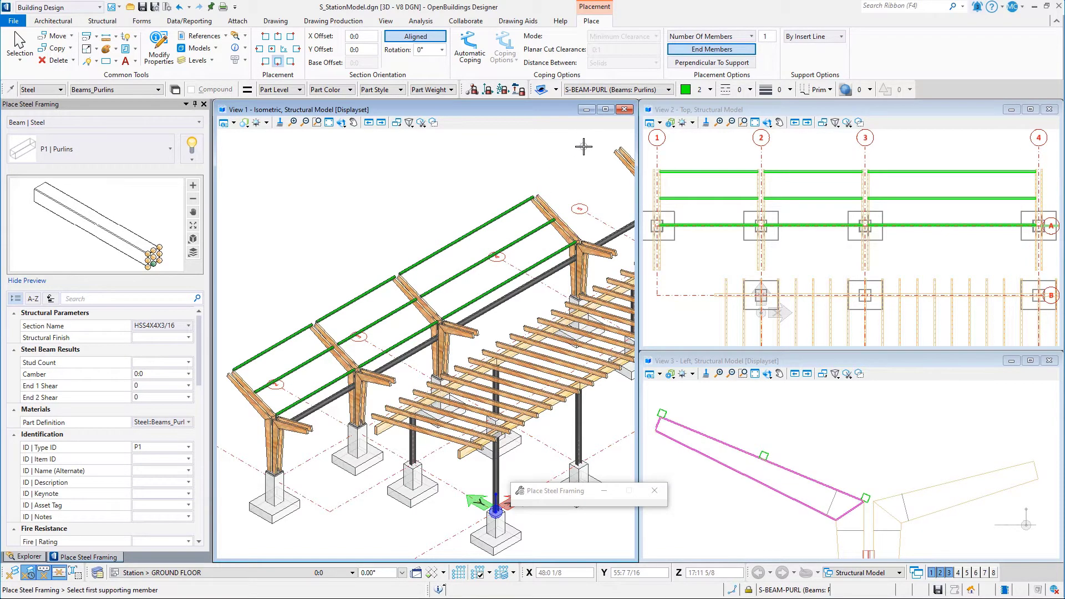
left_click(303, 424)
left_click(600, 272)
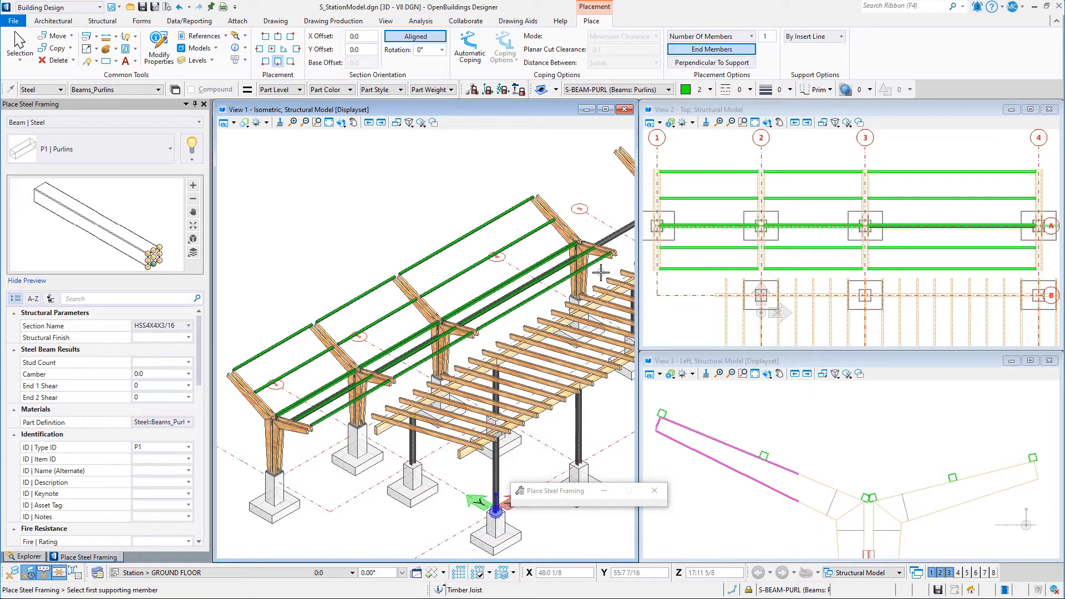
key("Escape")
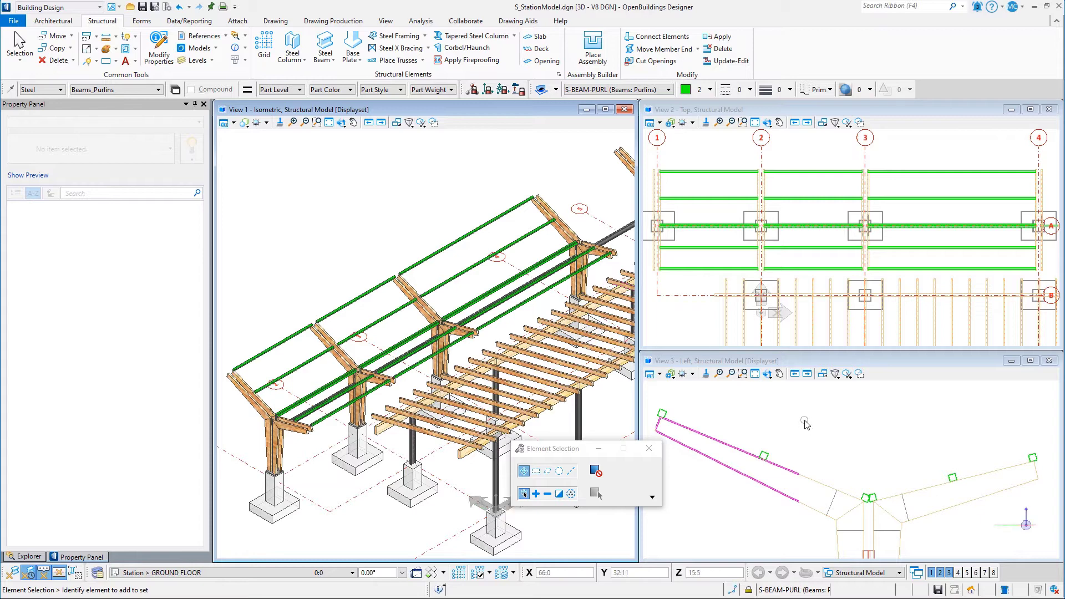
Step: In the left view, move the top eave purlins along rafter-aligned axes to their new position
key("space")
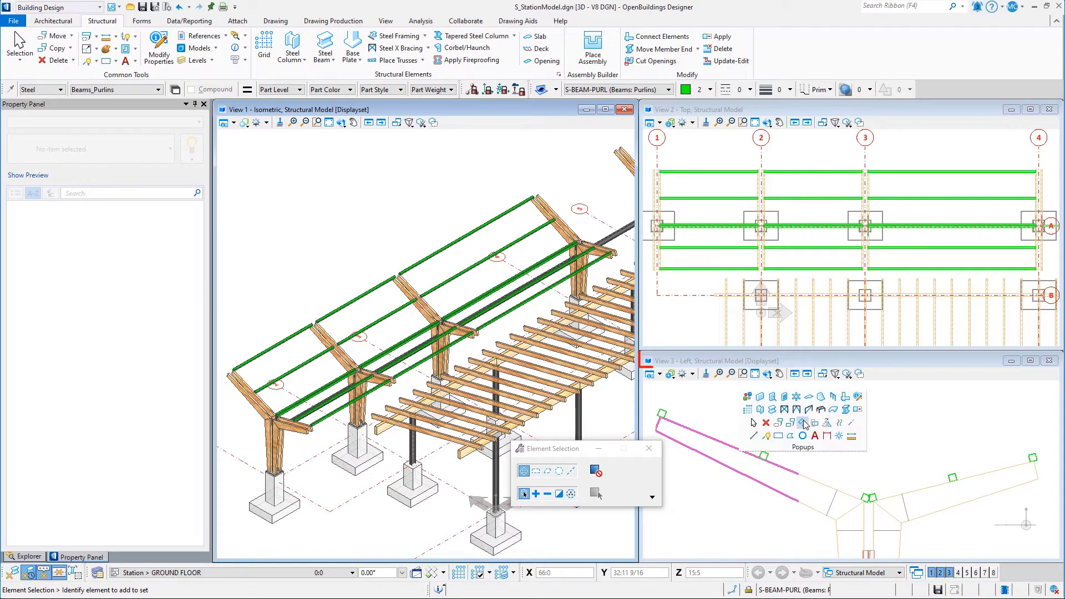
left_click(753, 423)
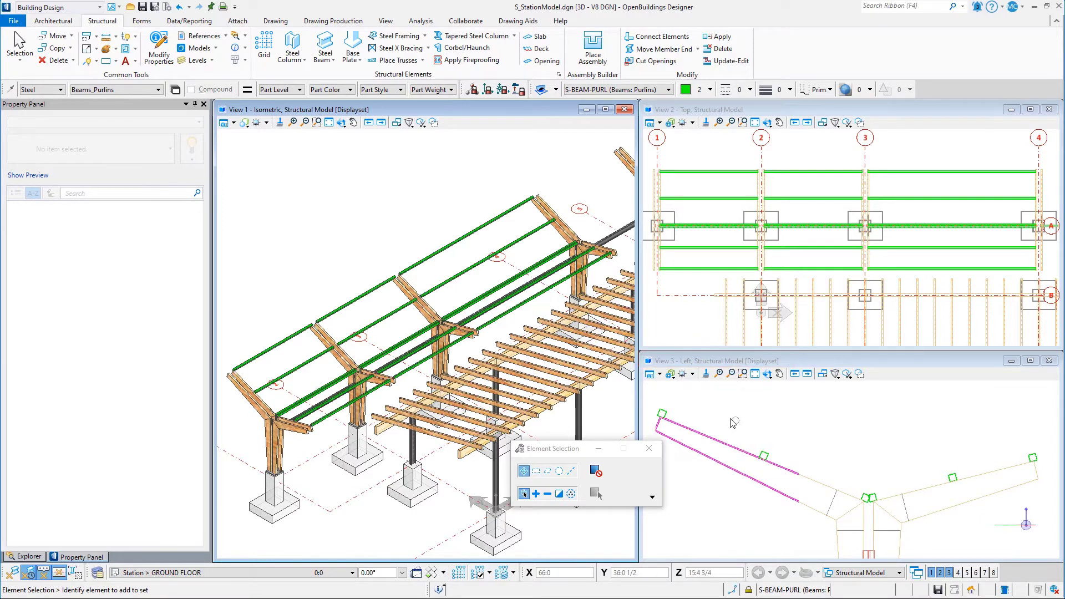
left_click(673, 428)
key("space")
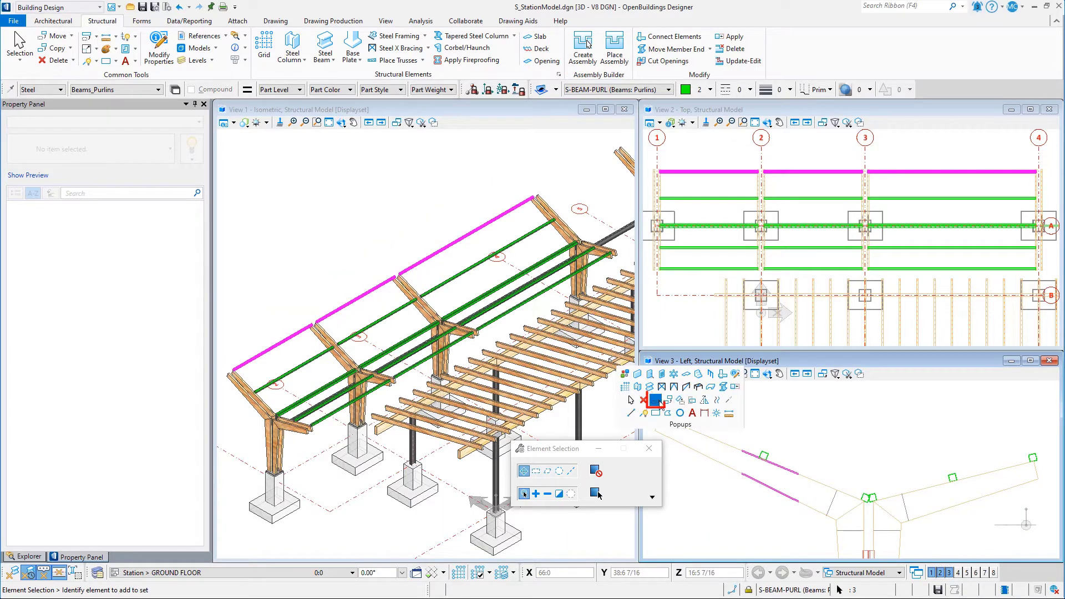
left_click(656, 401)
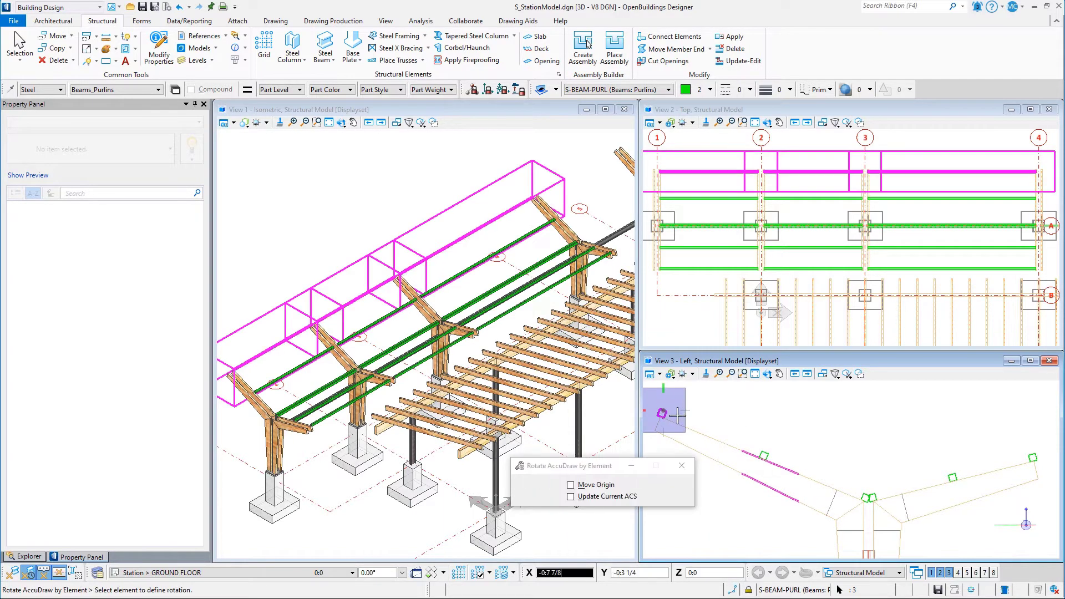
left_click(679, 416)
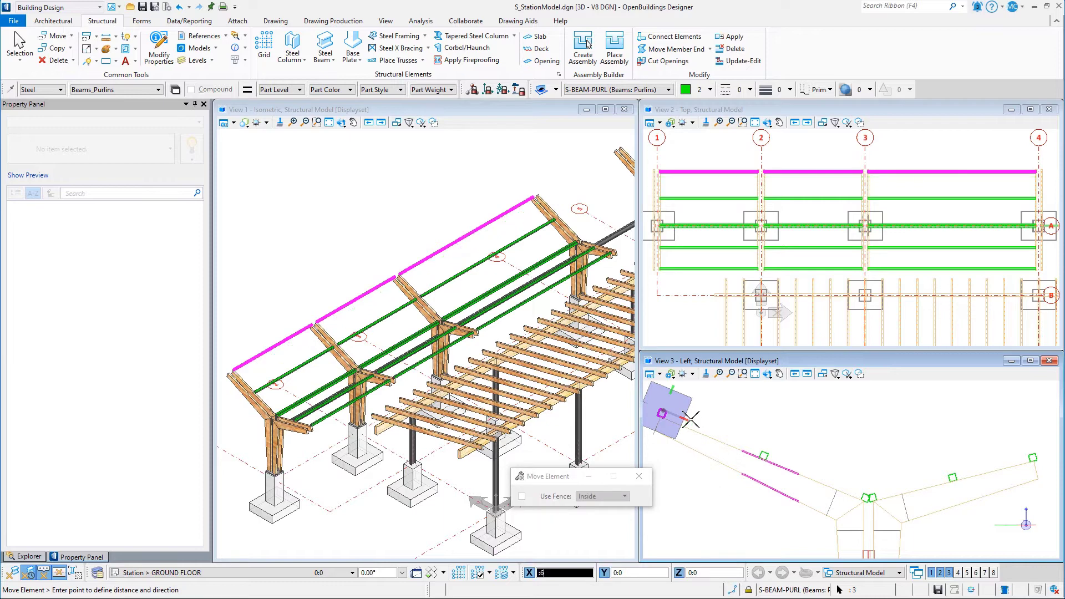
left_click(845, 482)
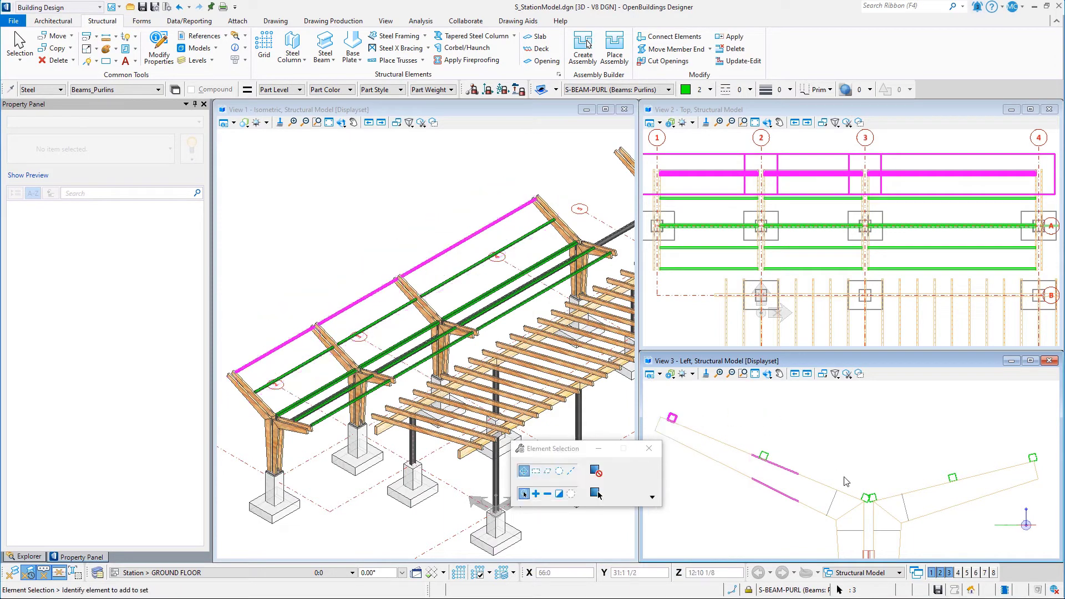
Step: Begin moving the ridge purlin along the rafter, then cancel and clear the selection
left_click(866, 497)
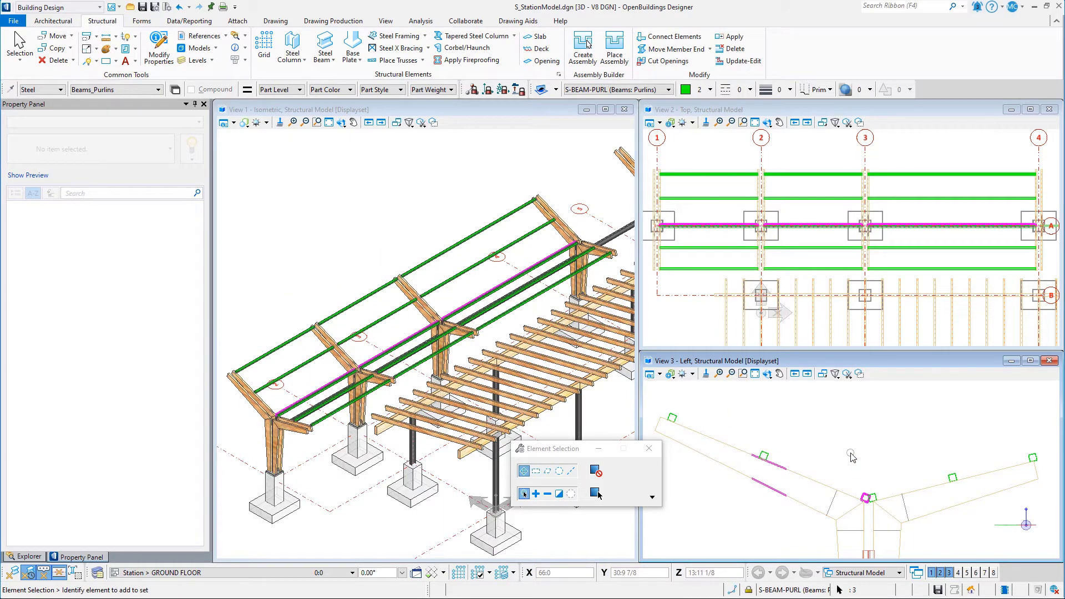
left_click(865, 495)
key("r")
key("e")
left_click(843, 490)
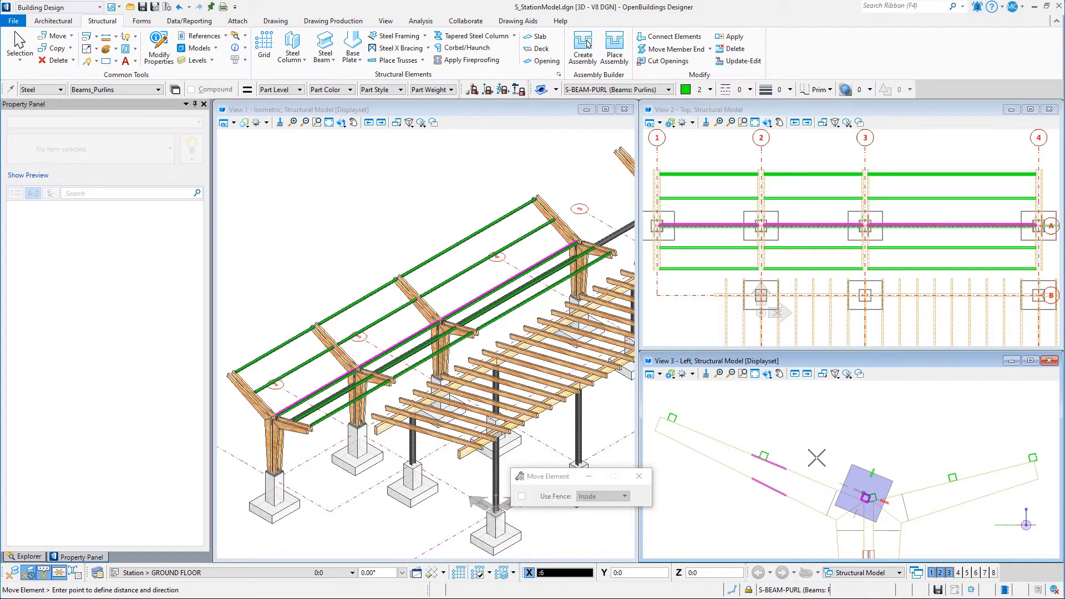
key("Escape")
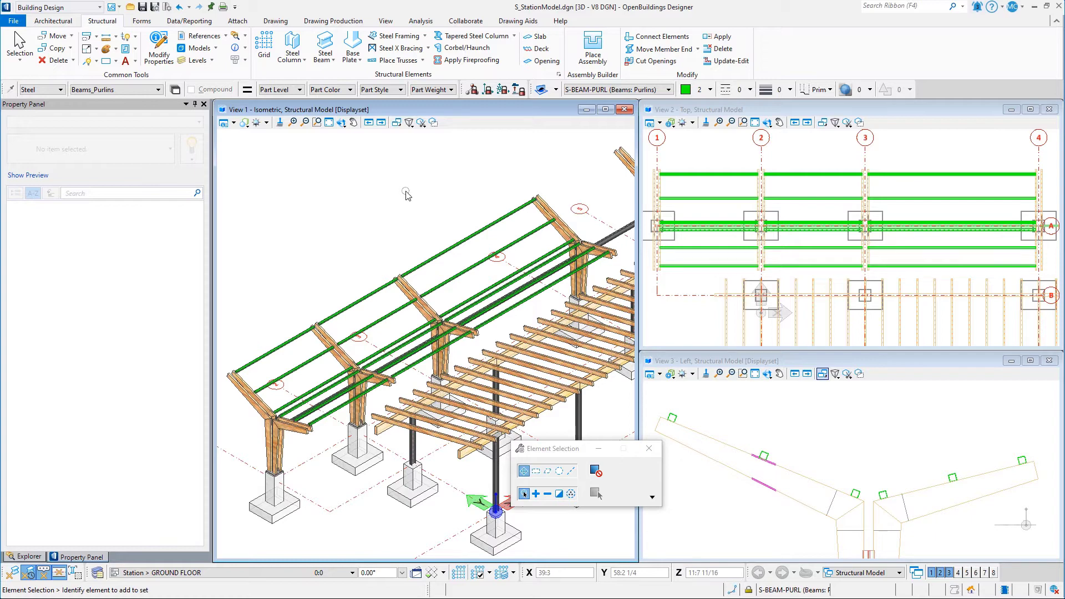
Step: Set steel framing to P2 | Purlins (ST6X20.4), Maximum Spacing 6:0, supported By Selected Line
left_click(408, 37)
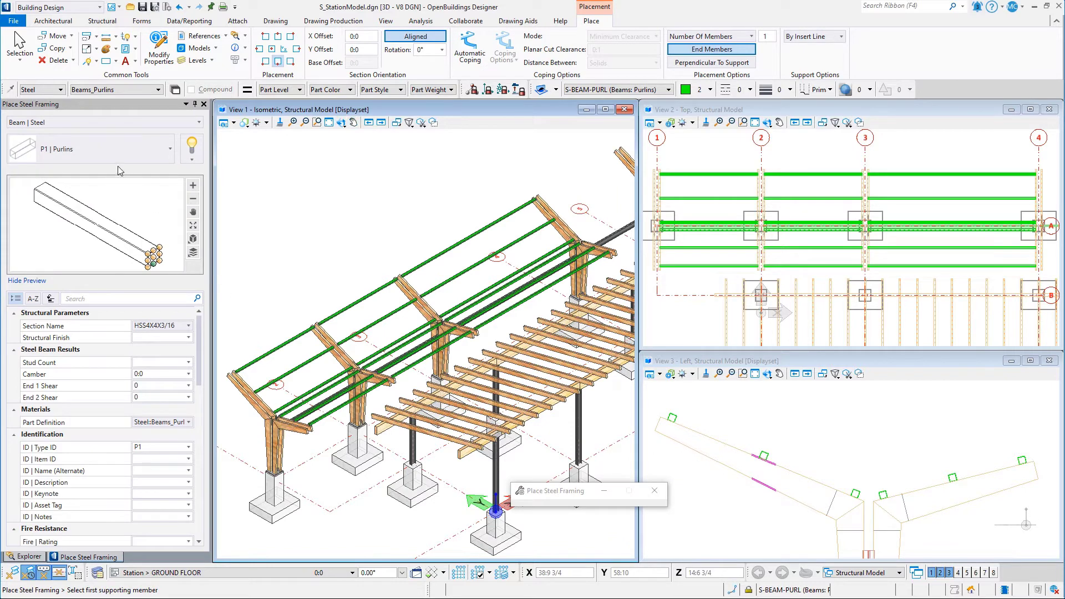
left_click(117, 152)
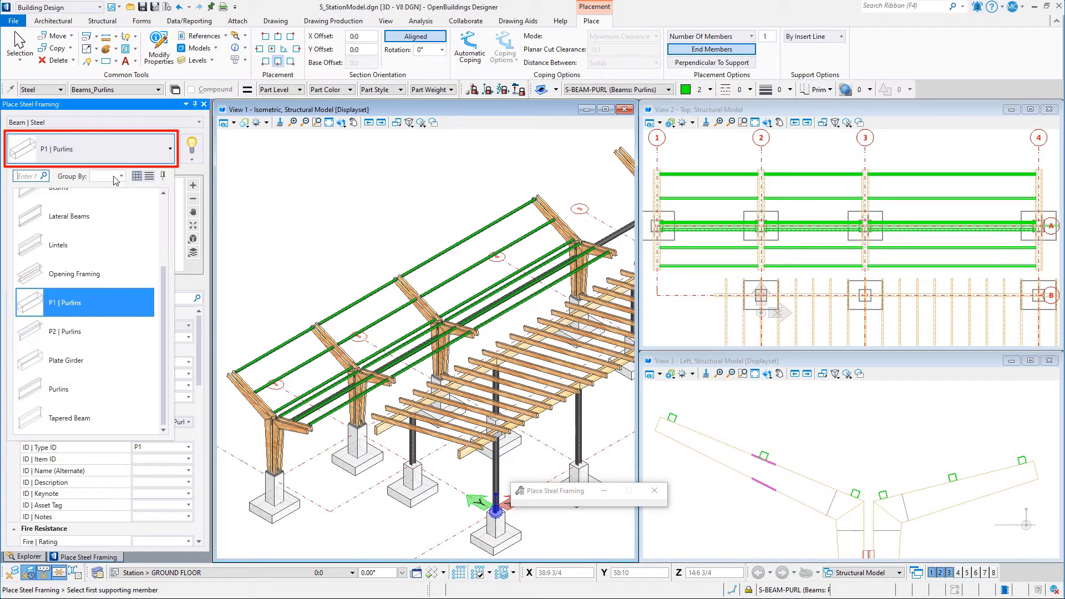
left_click(81, 331)
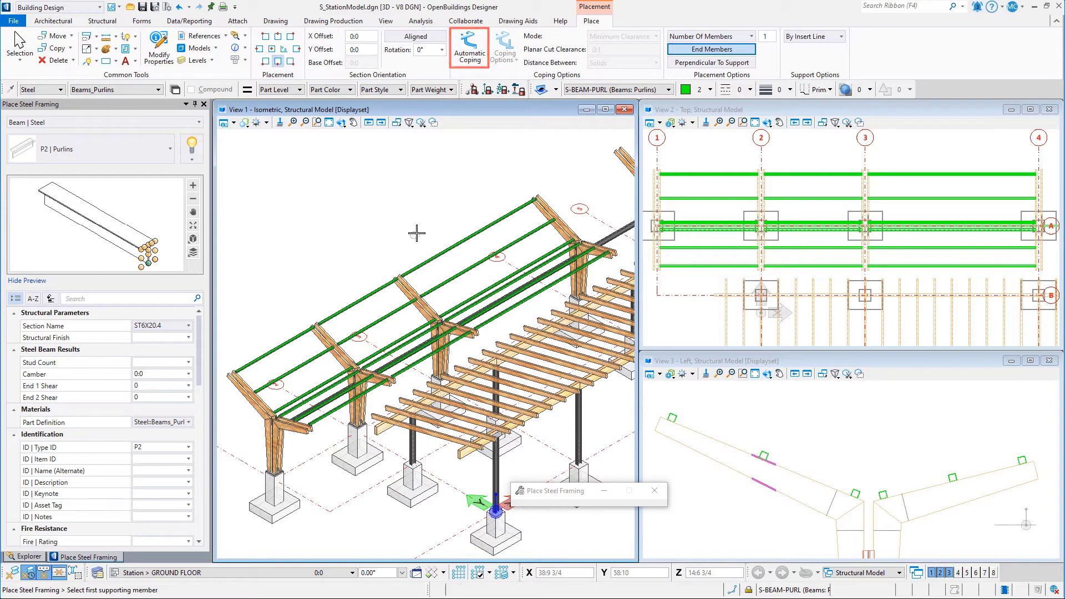
left_click(686, 37)
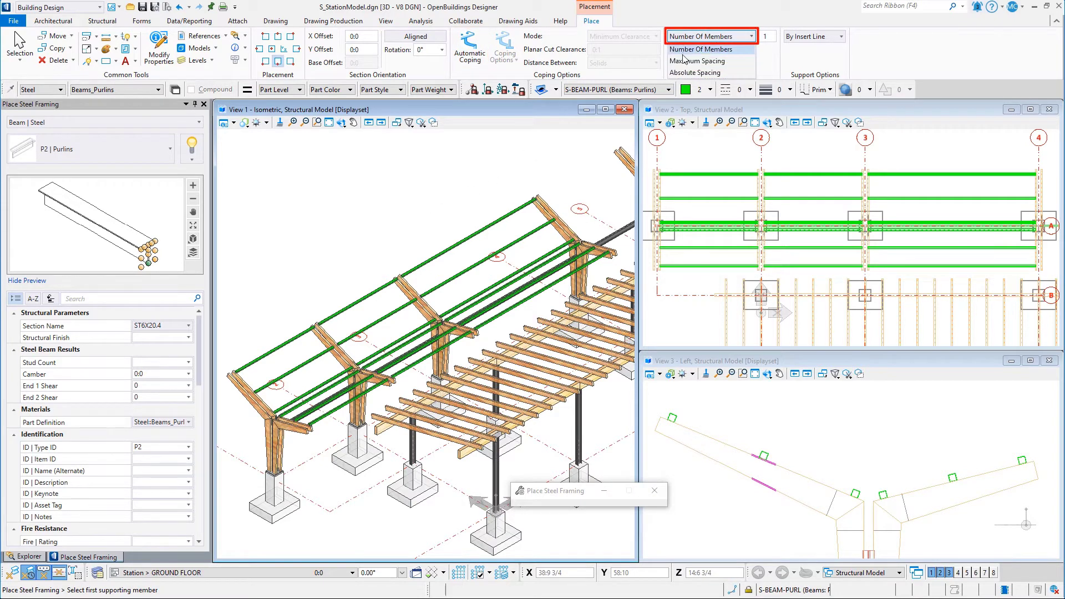
left_click(685, 61)
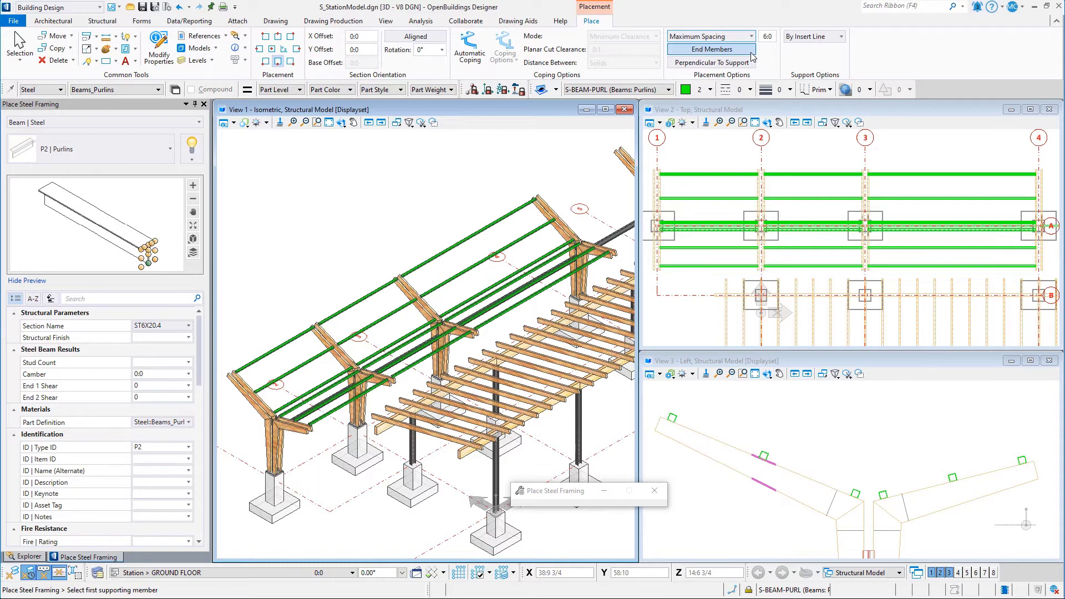
left_click(811, 37)
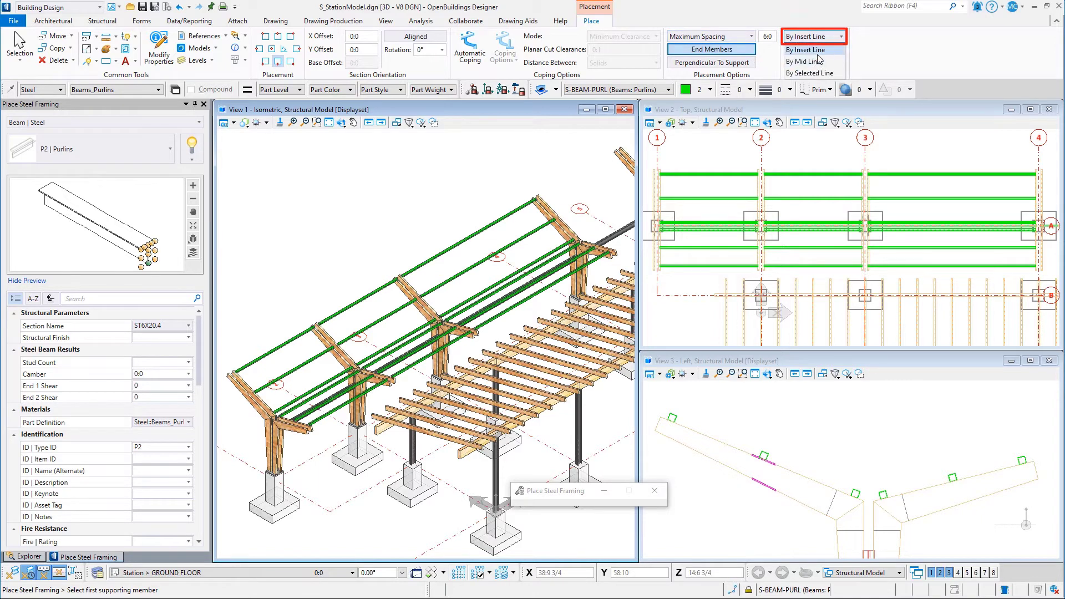
left_click(829, 73)
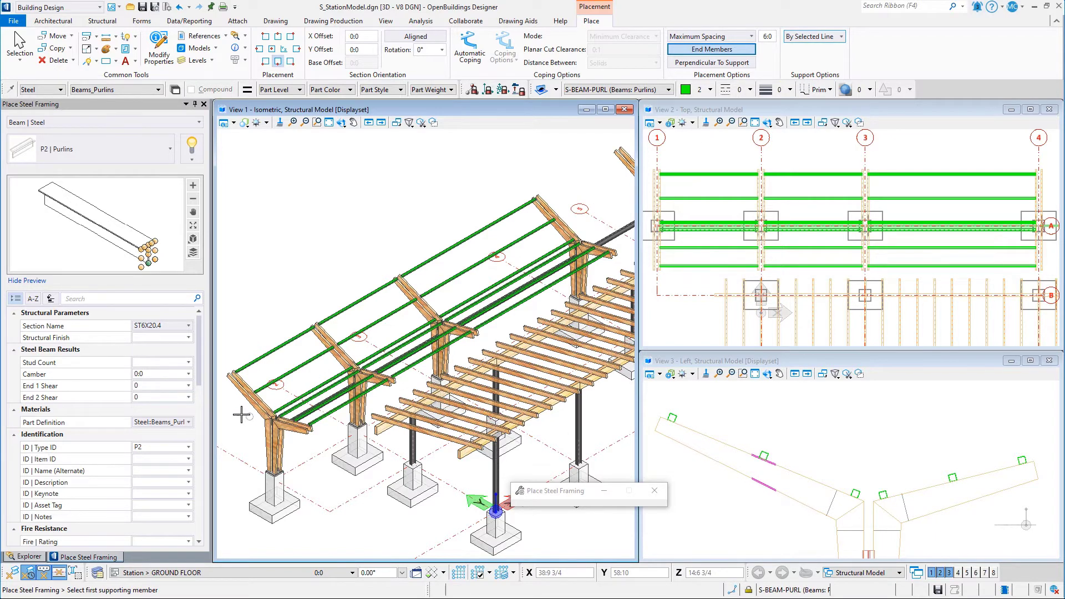
Step: Place P2 ST6X20.4 cross purlins between the long purlins in the first two spans
scroll(240, 414, "up", 1)
scroll(240, 414, "up", 2)
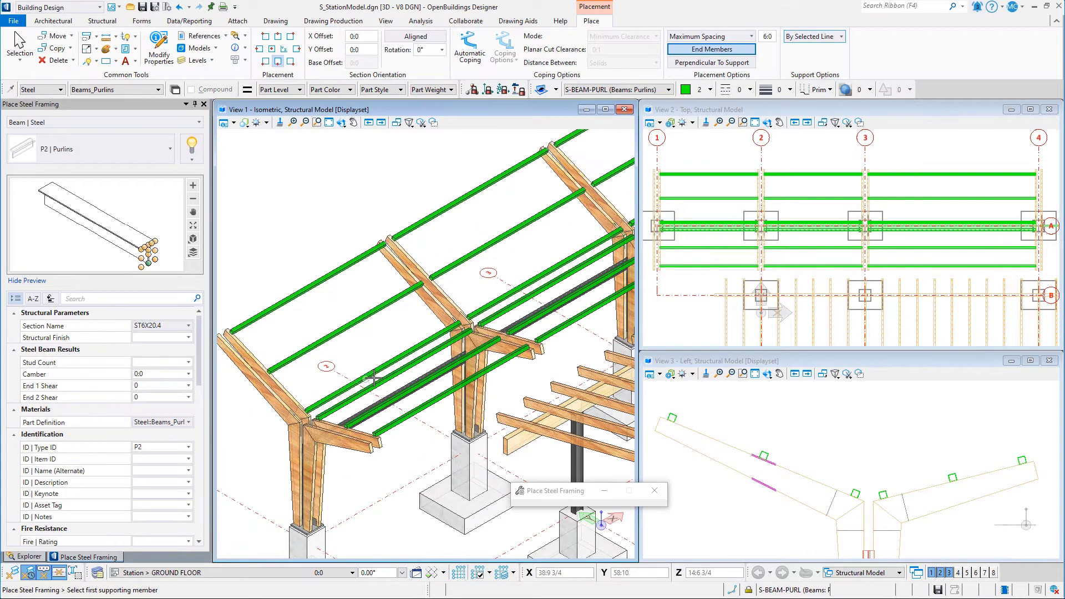
left_click(388, 365)
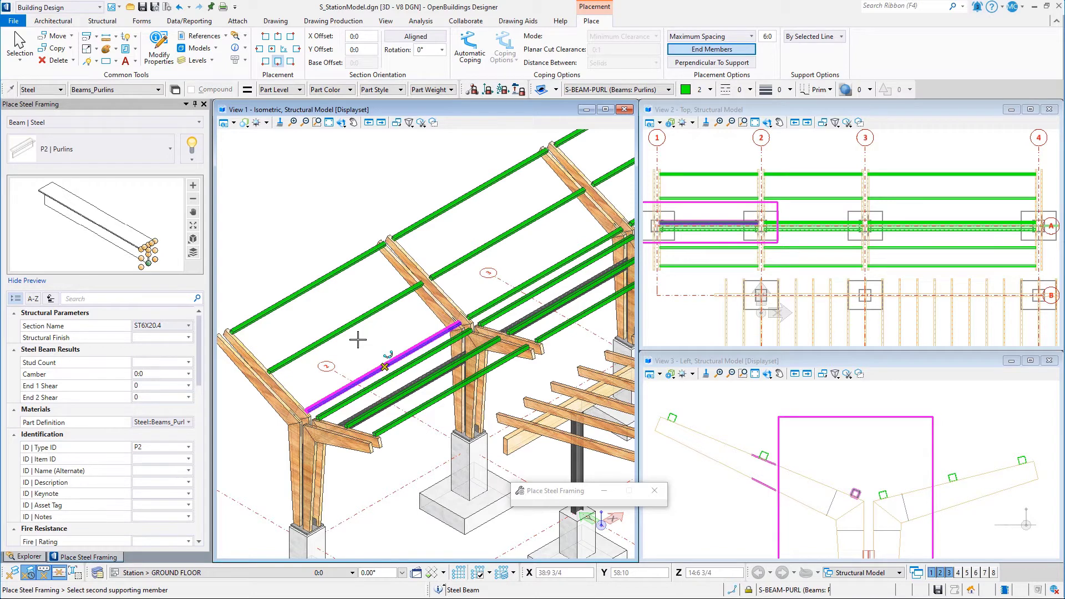
left_click(304, 284)
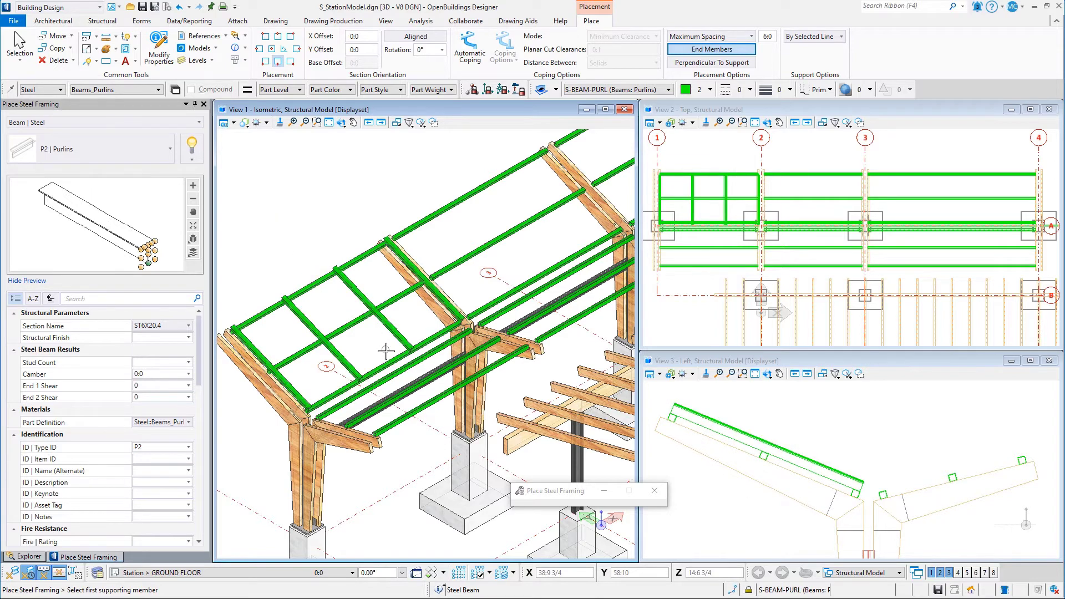
scroll(392, 367, "up", 2)
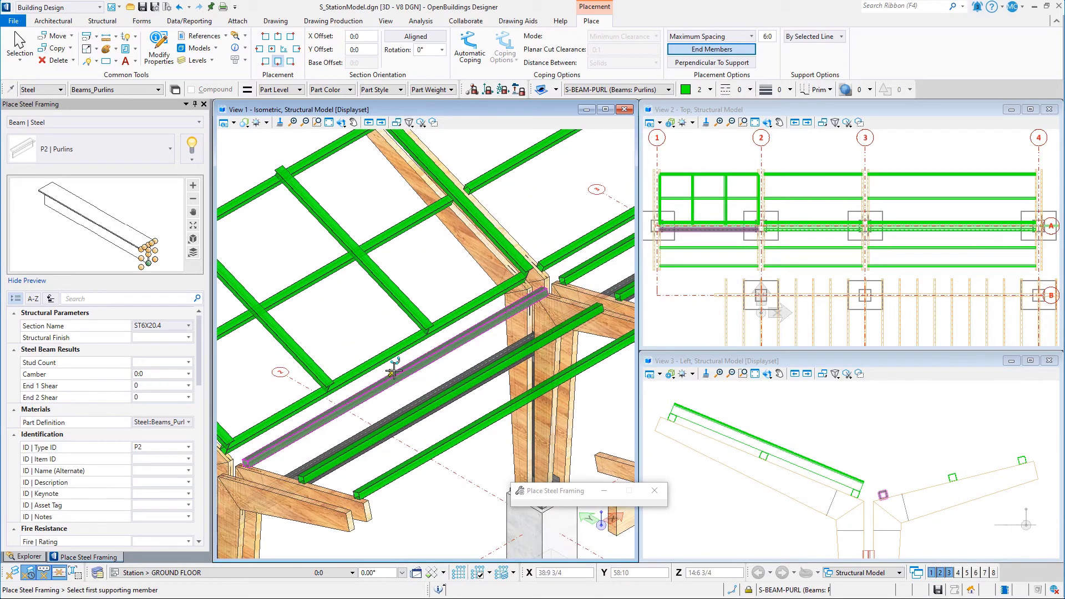
left_click(394, 369)
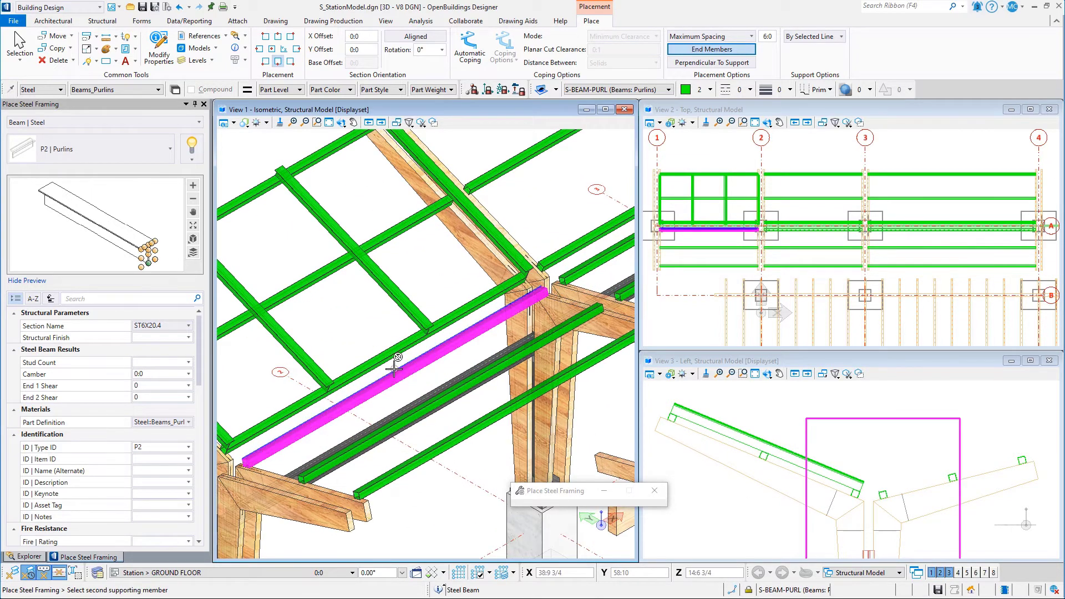
left_click(505, 412)
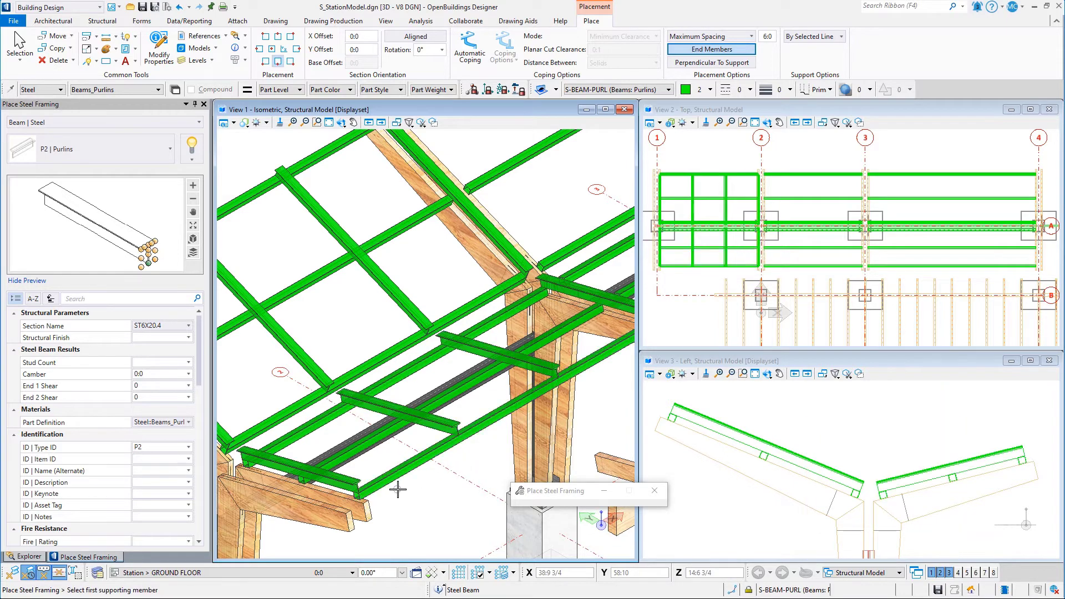
Step: Place cross purlins between the long purlins in the remaining bays up to grid 4
scroll(393, 489, "down", 2)
scroll(388, 333, "up", 3)
left_click(472, 370)
left_click(367, 177)
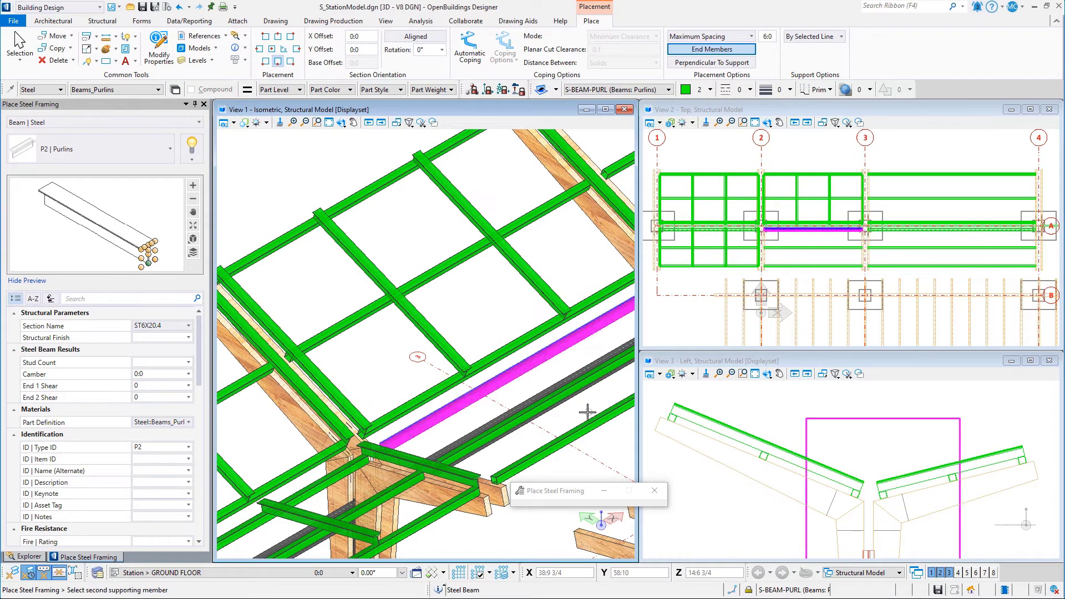
scroll(593, 412, "down", 2)
left_click(463, 445)
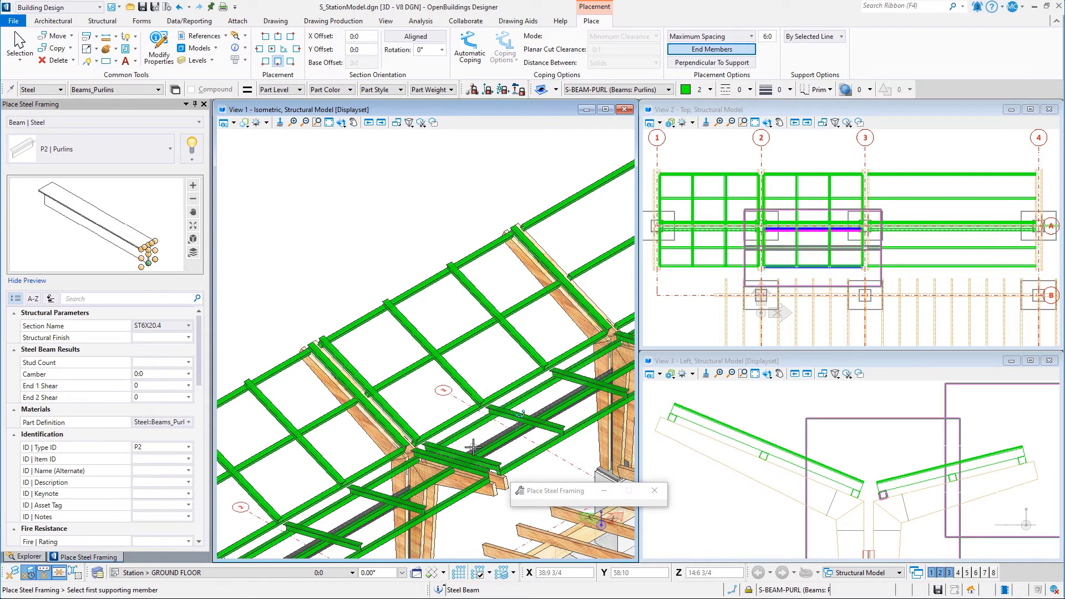
scroll(463, 445, "down", 2)
scroll(517, 321, "up", 4)
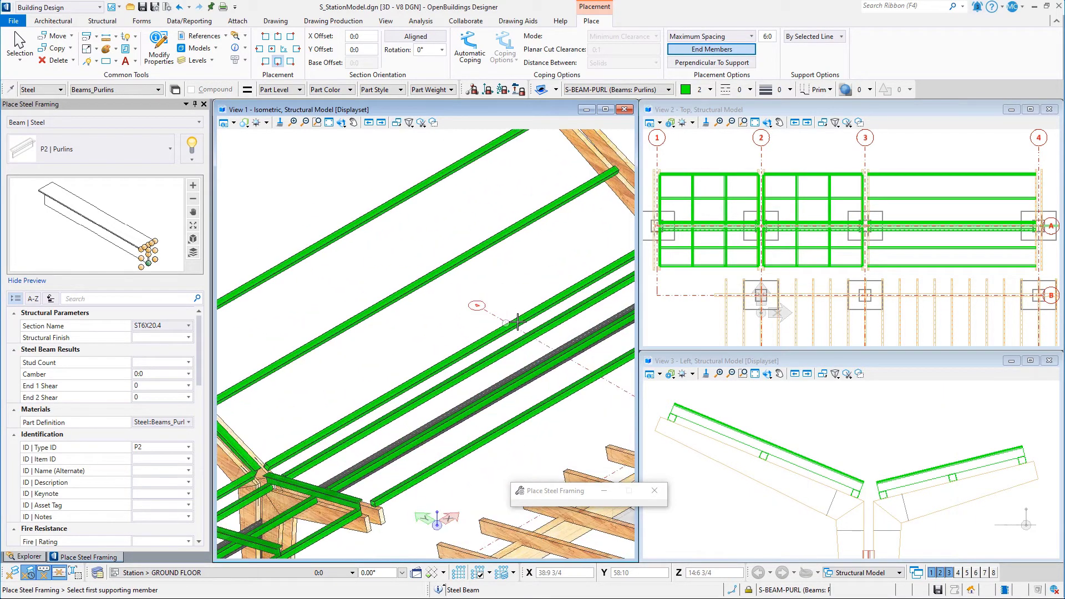
left_click(478, 345)
left_click(388, 209)
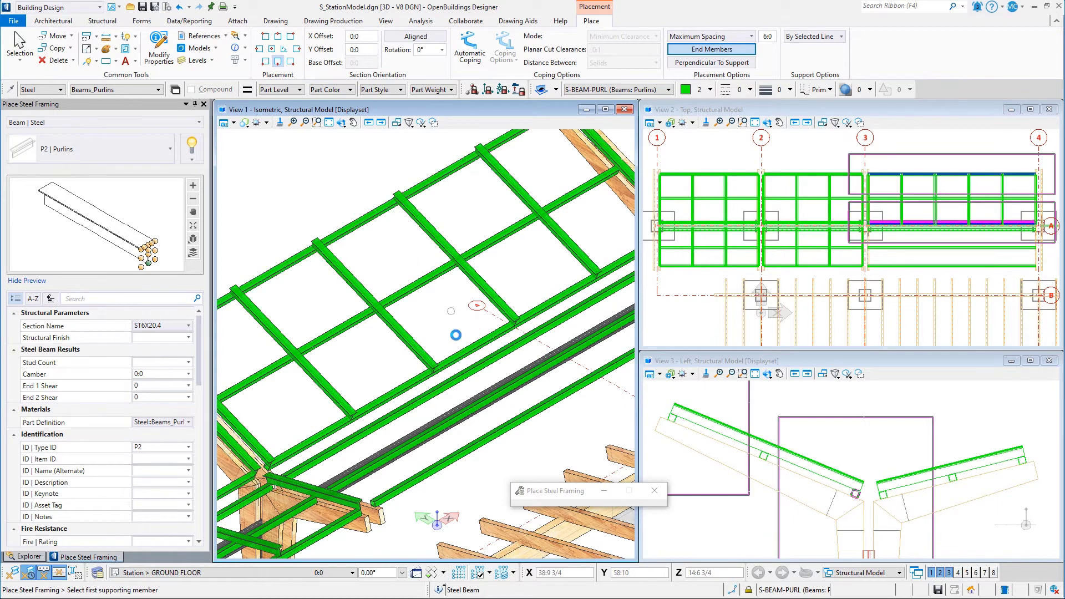
left_click(490, 349)
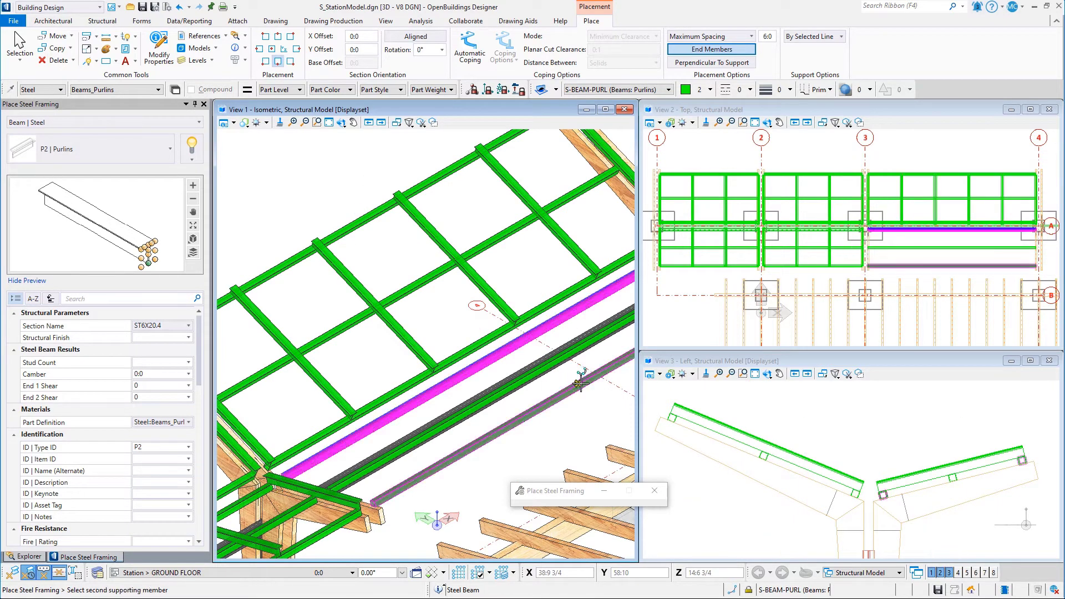
left_click(560, 393)
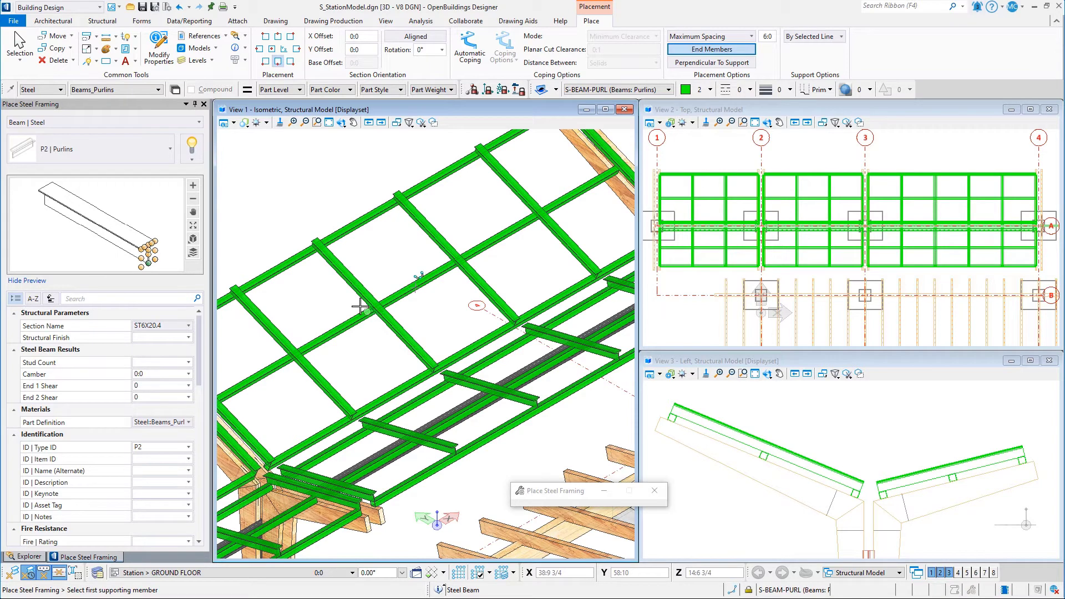
Step: Close framing placement and start Extend Linear Form with Add Distance 0:6 and structural snapping on
left_click(203, 104)
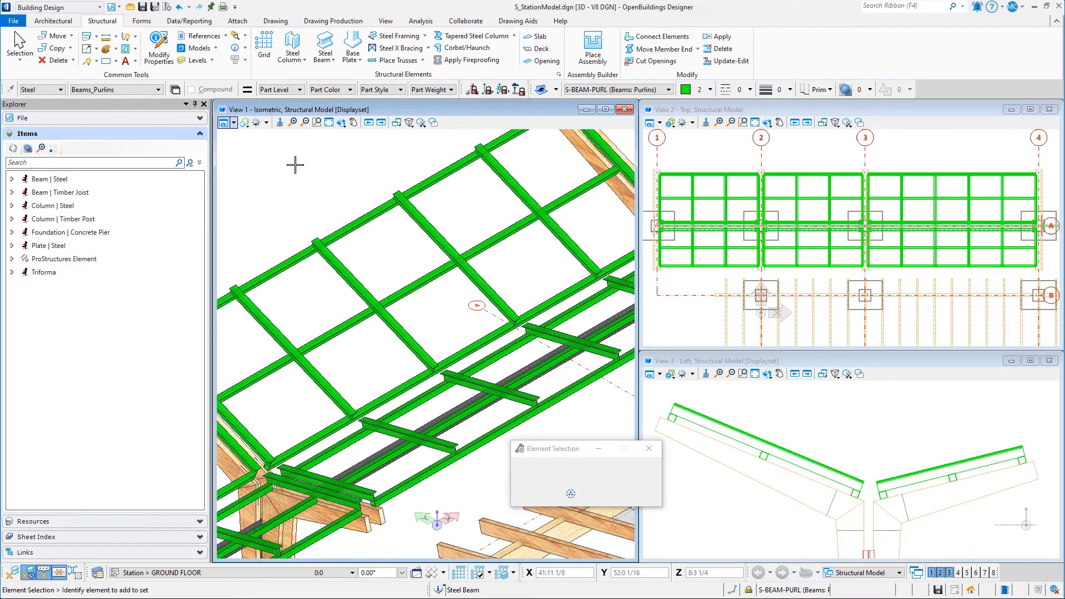
left_click(698, 50)
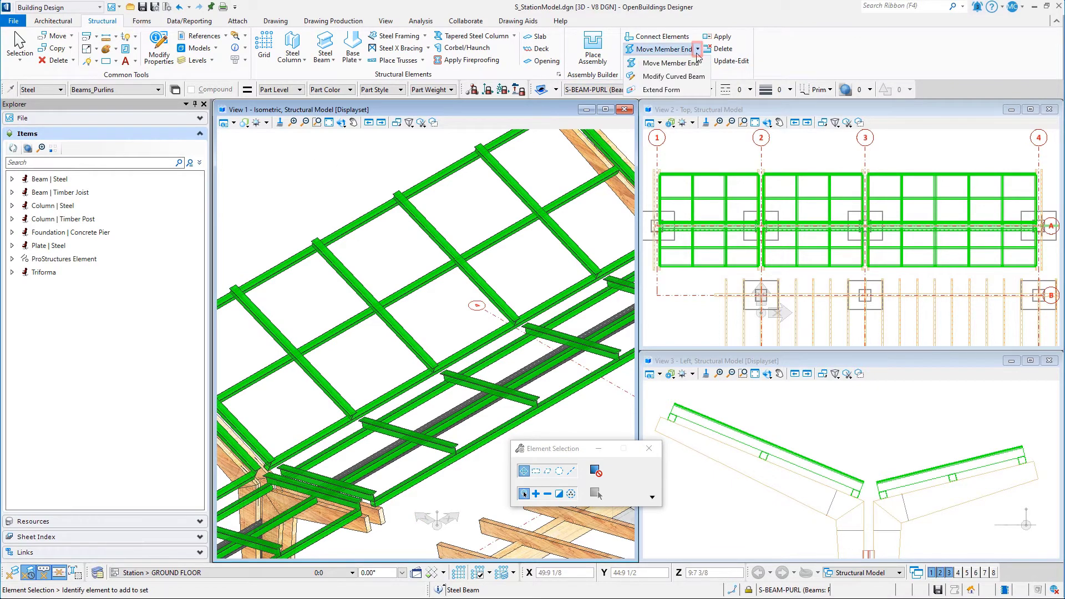
left_click(681, 91)
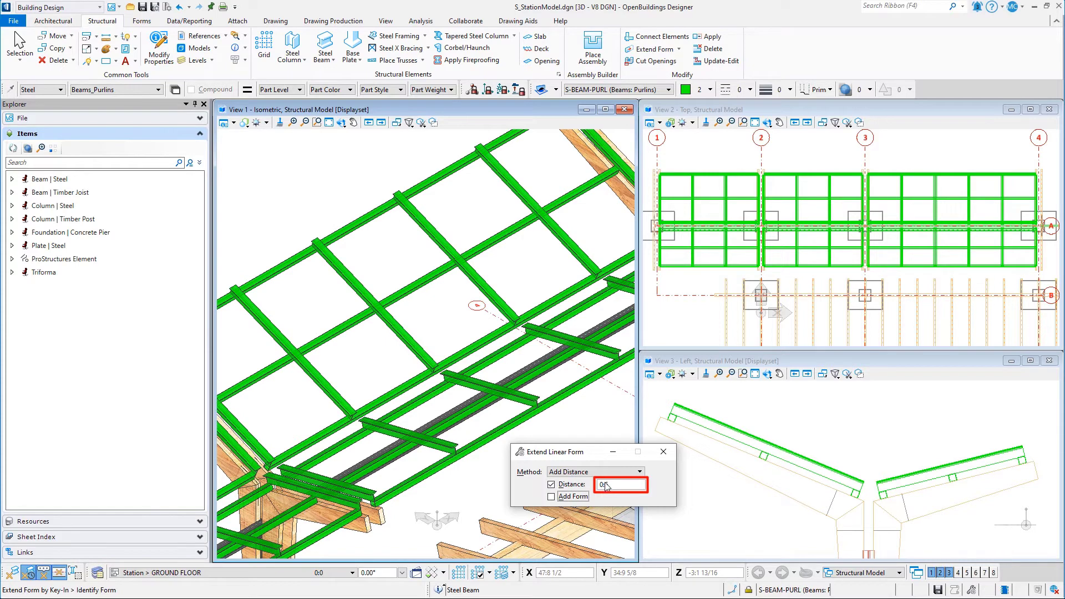
scroll(372, 181, "down", 2)
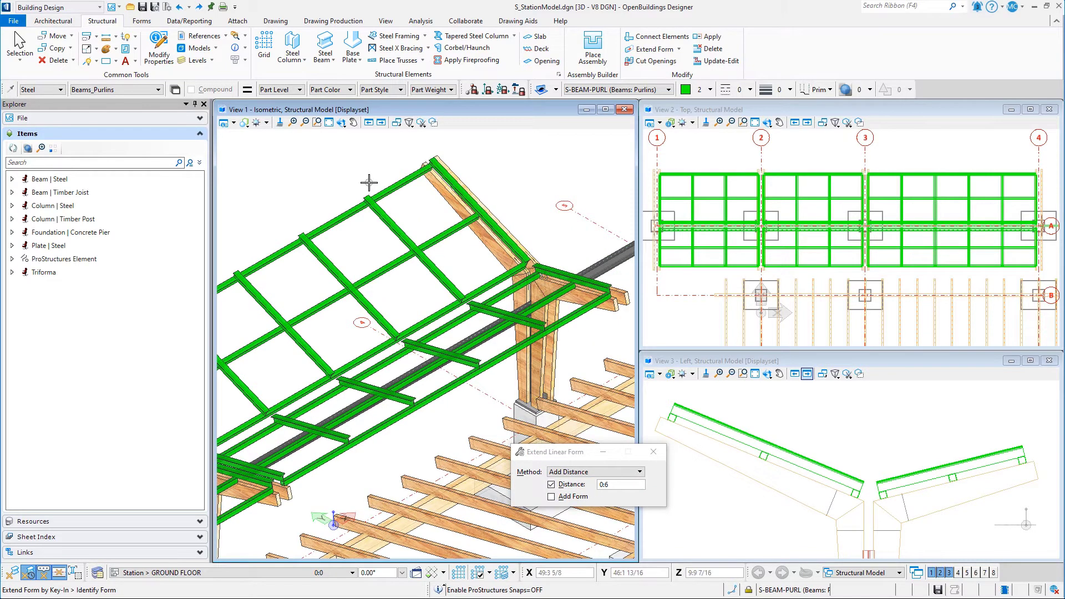
left_click(10, 574)
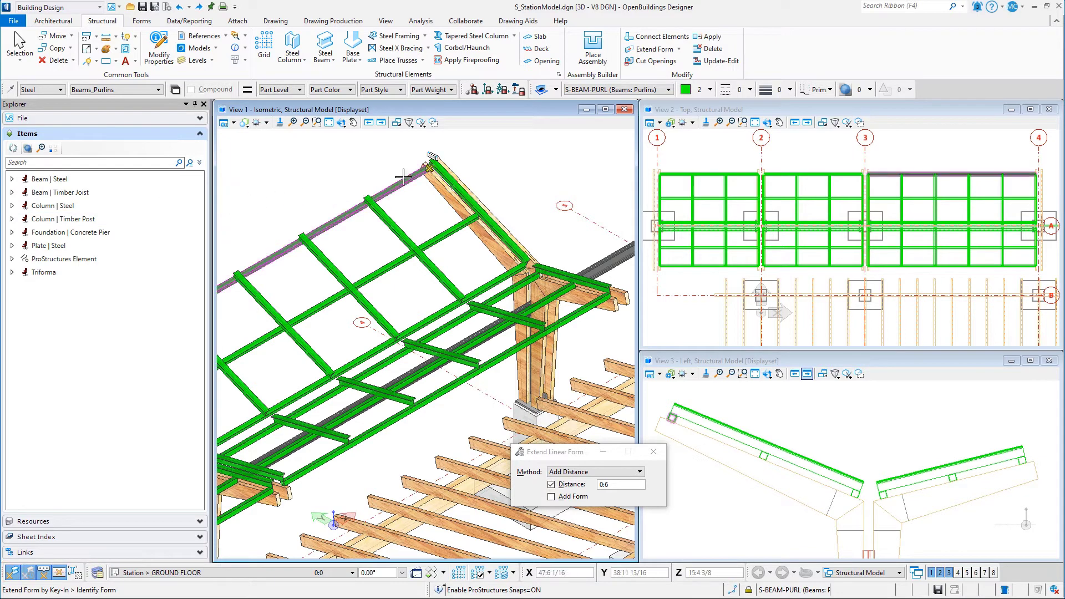
Step: Pick the long roof purlins to extend them by 0:6
left_click(470, 250)
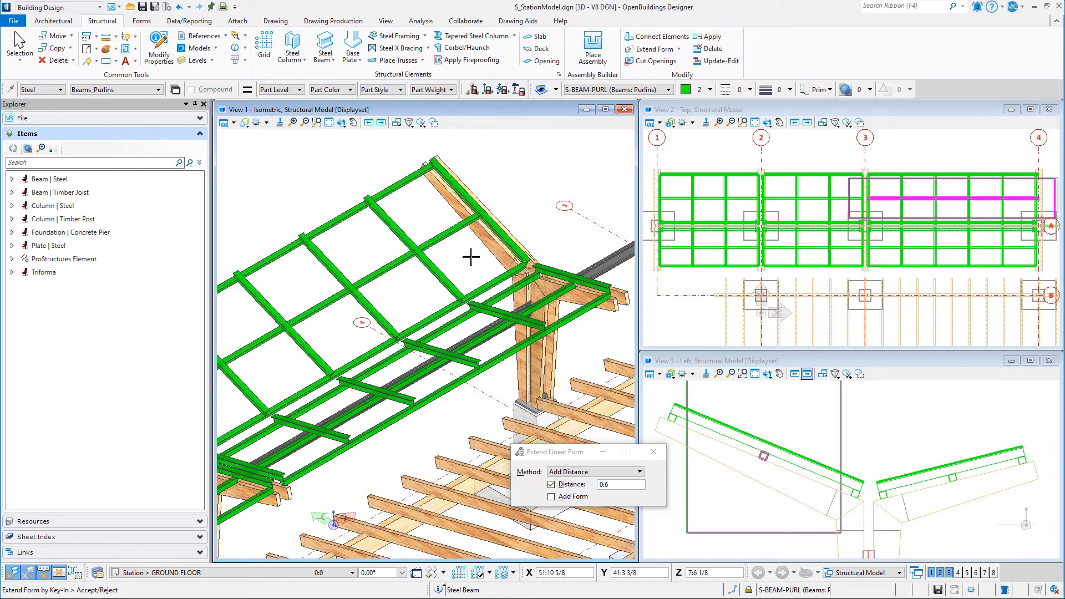
left_click(522, 291)
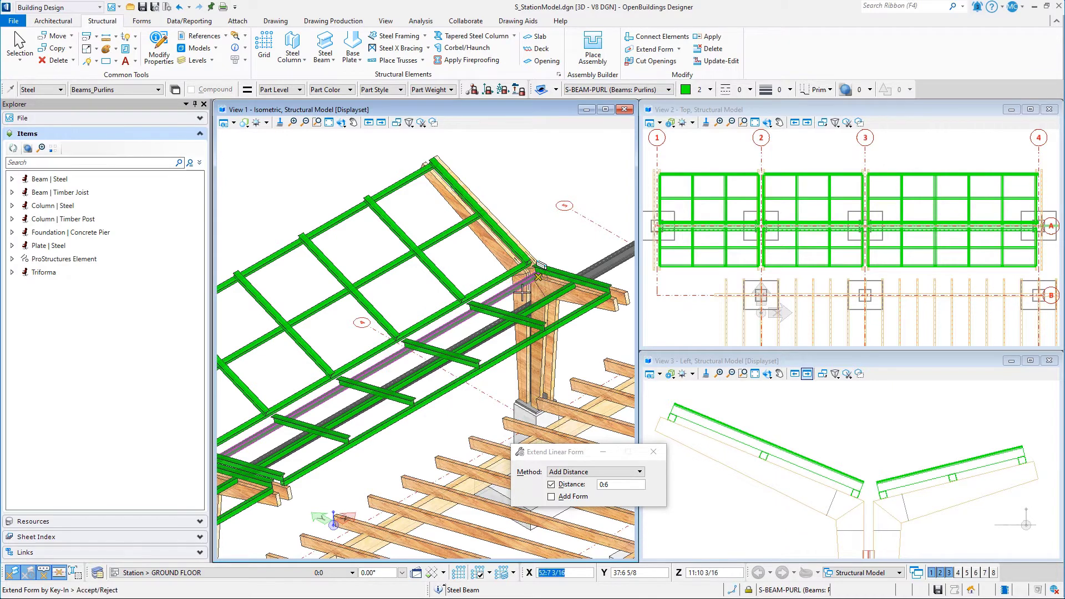
left_click(577, 309)
middle_click_drag(579, 309, 351, 442, "shift")
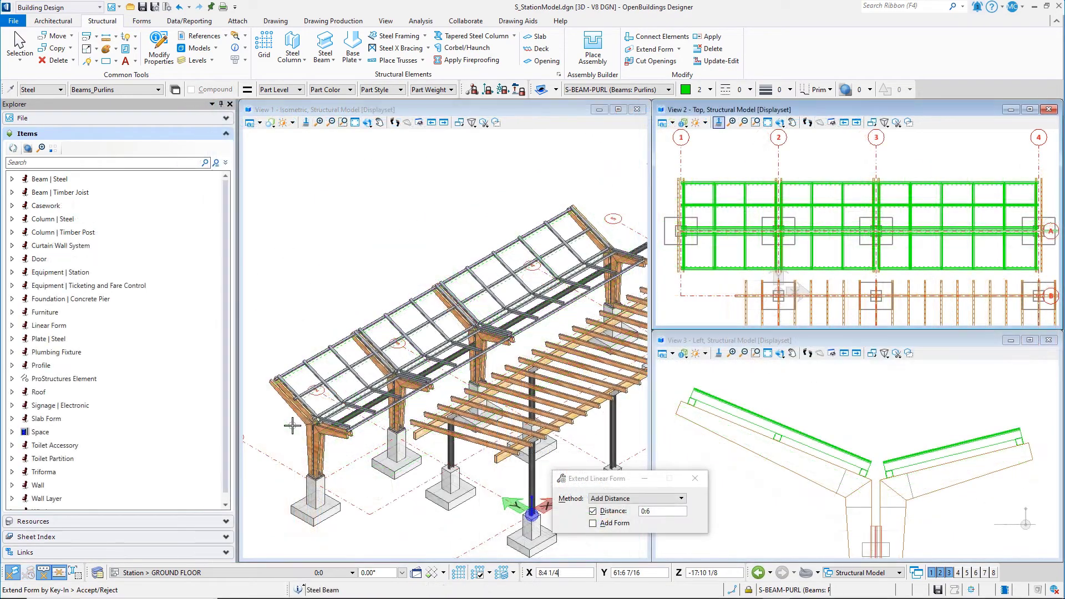
Step: Box-select the right-slope cross purlins and change their length from 6:9 13/16 to 9:0
scroll(299, 427, "up", 5)
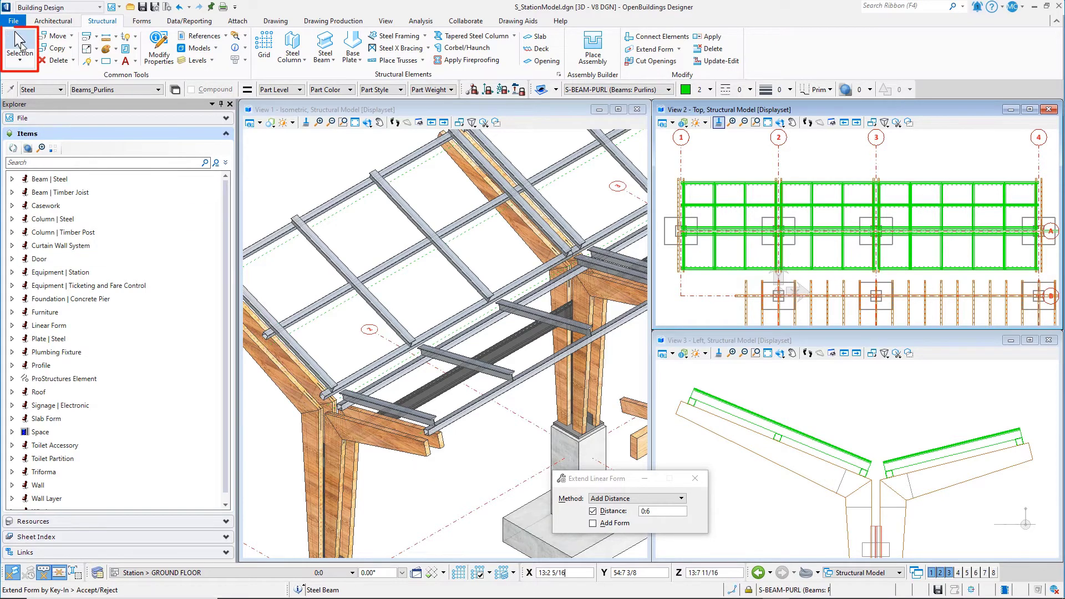
left_click(19, 44)
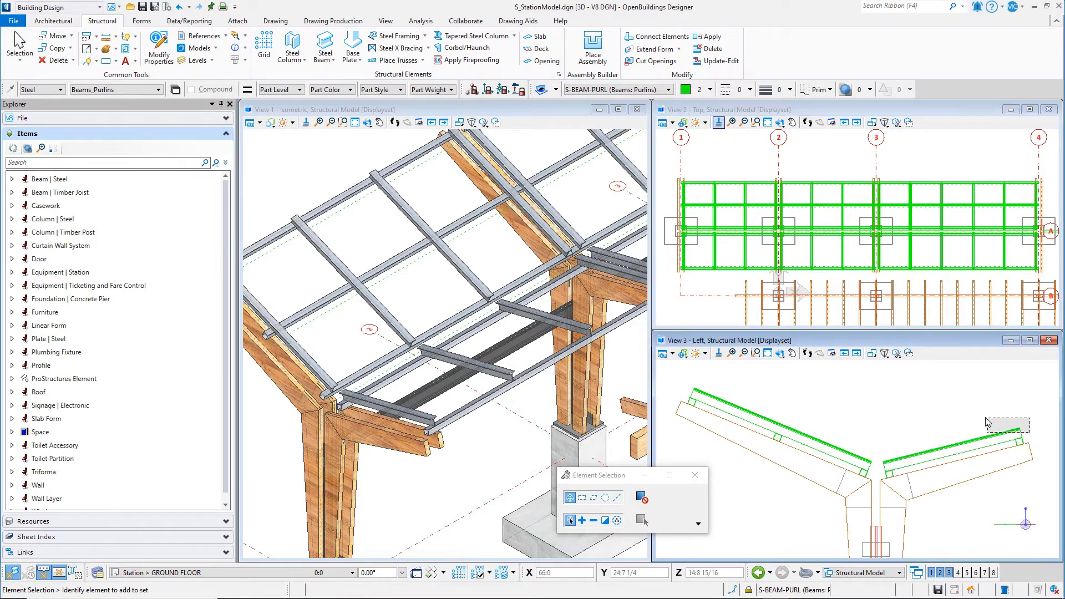
left_click_drag(1032, 438, 878, 388)
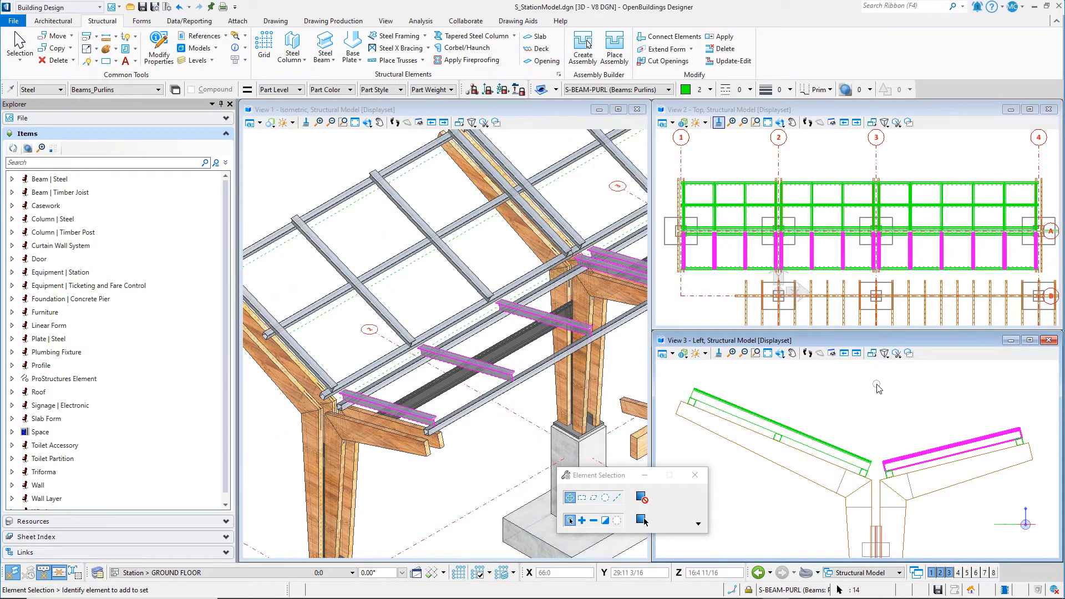
left_click(168, 60)
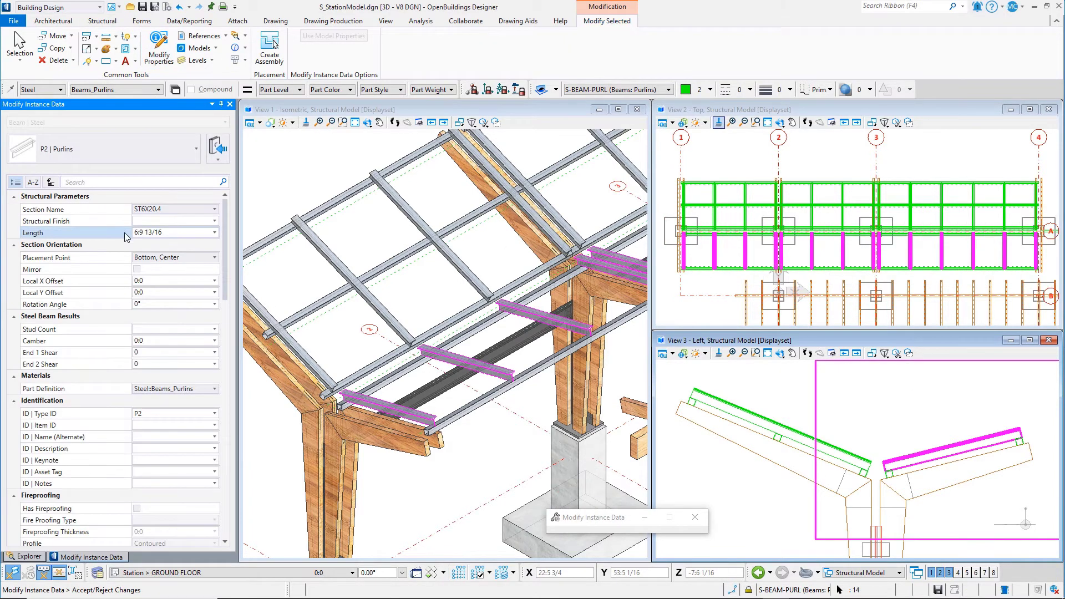
left_click(170, 234)
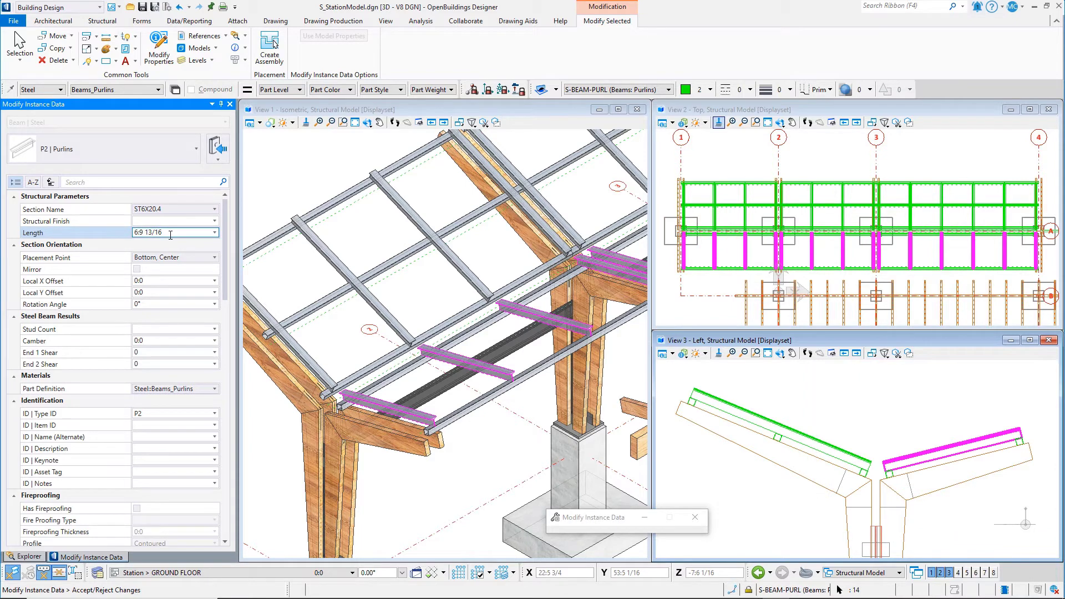
left_click(171, 234)
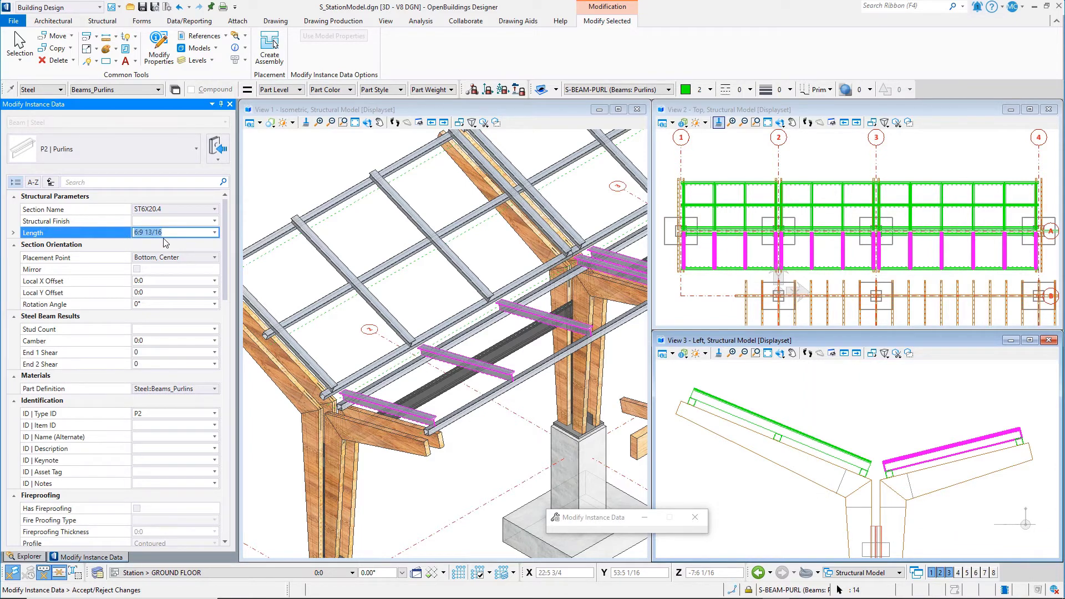
type("9:0")
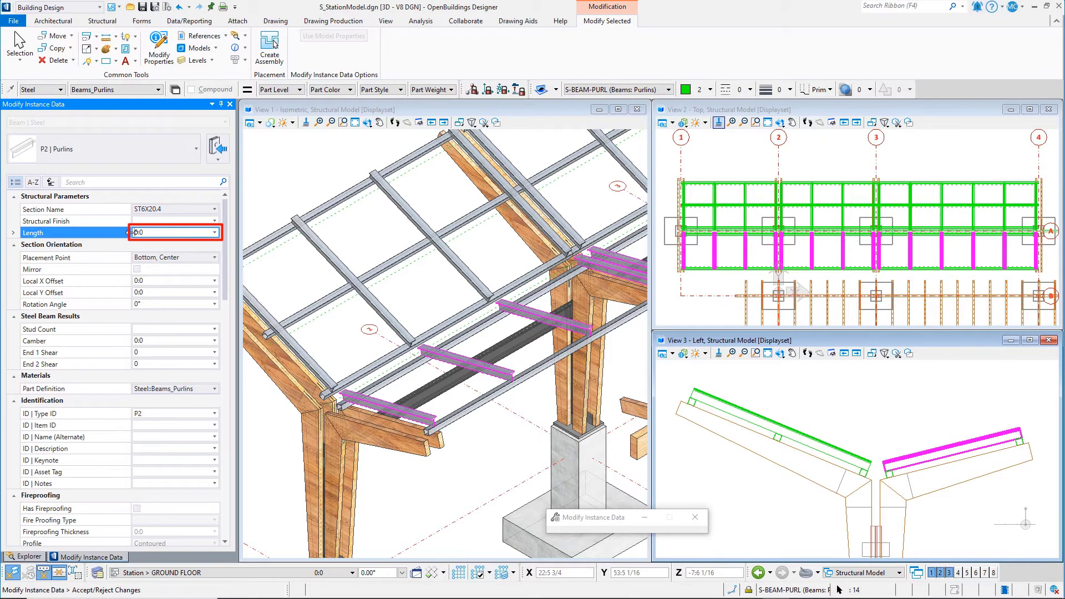
left_click(168, 241)
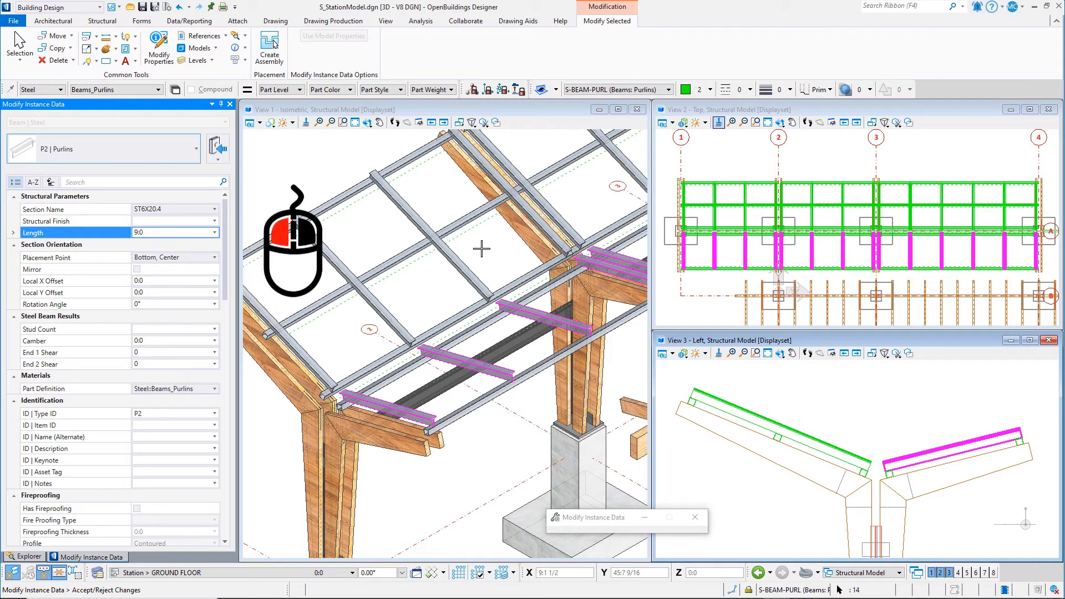
left_click(450, 201)
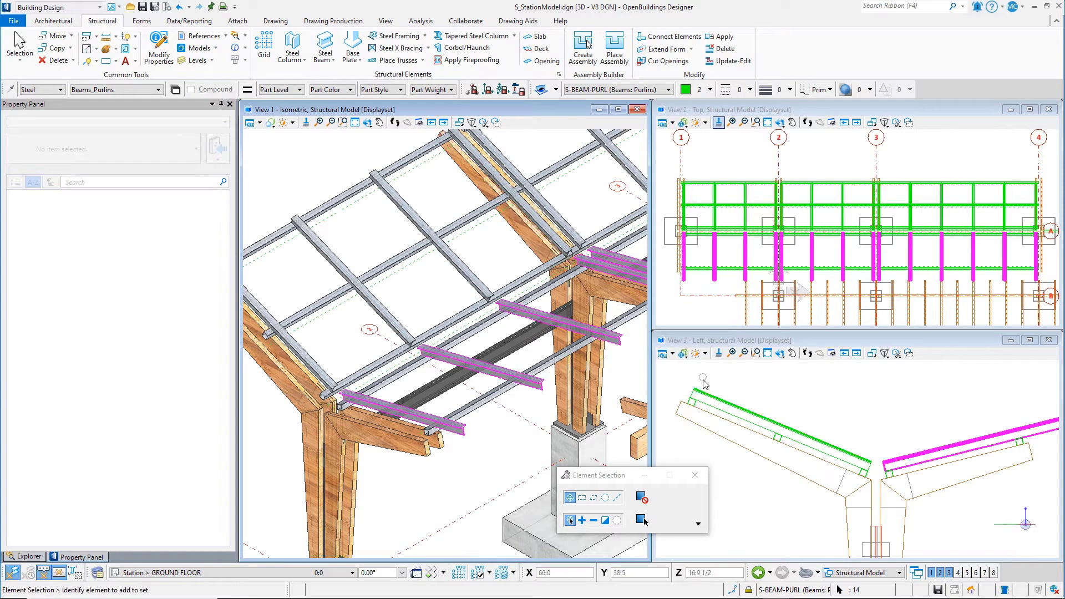
Step: Box-select the other slope's purlins in View 3 and set their length from 9:3 5/8 to 10:6
scroll(676, 393, "up", 3)
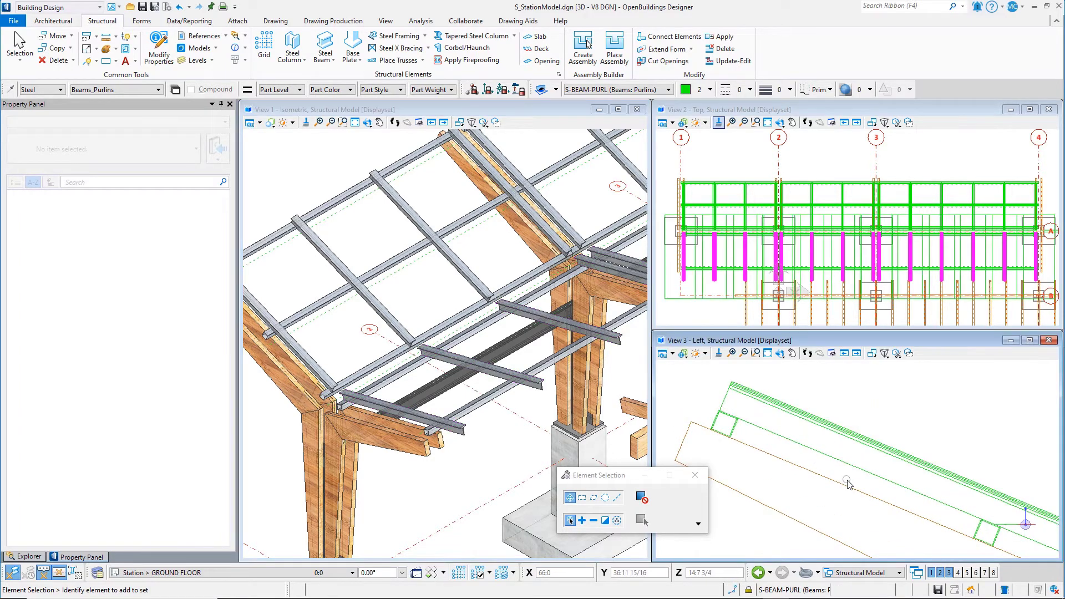
left_click_drag(848, 476, 830, 415)
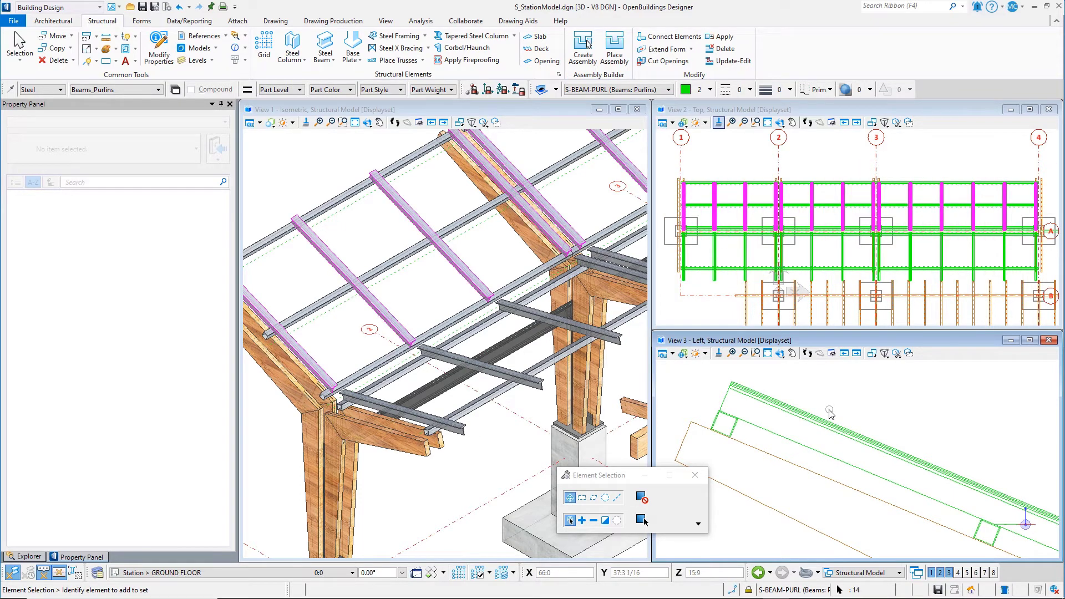
left_click(164, 50)
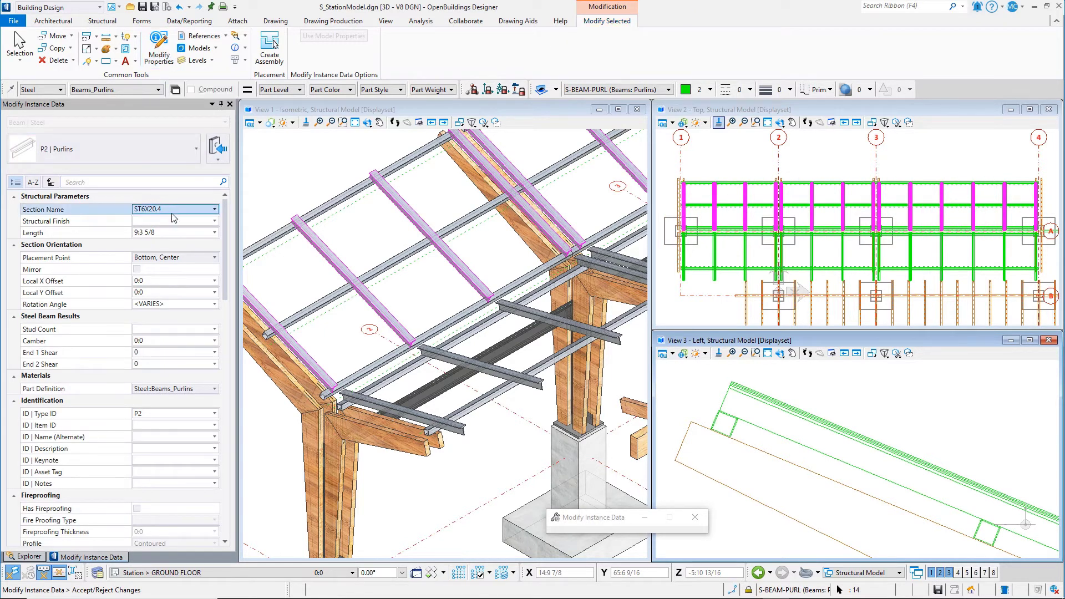
left_click(164, 232)
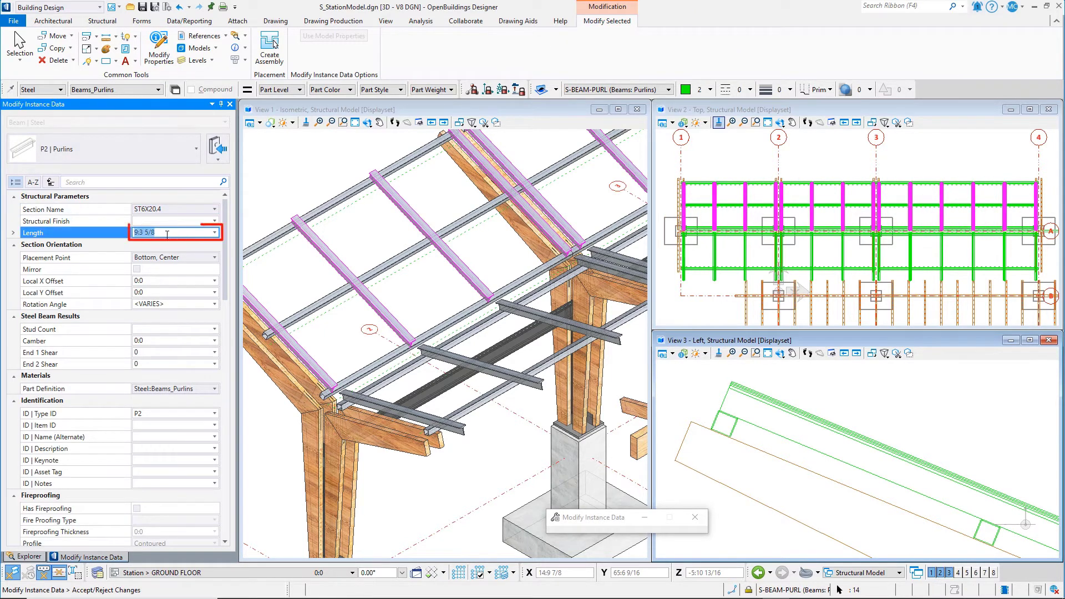
type("10:6")
left_click(290, 161)
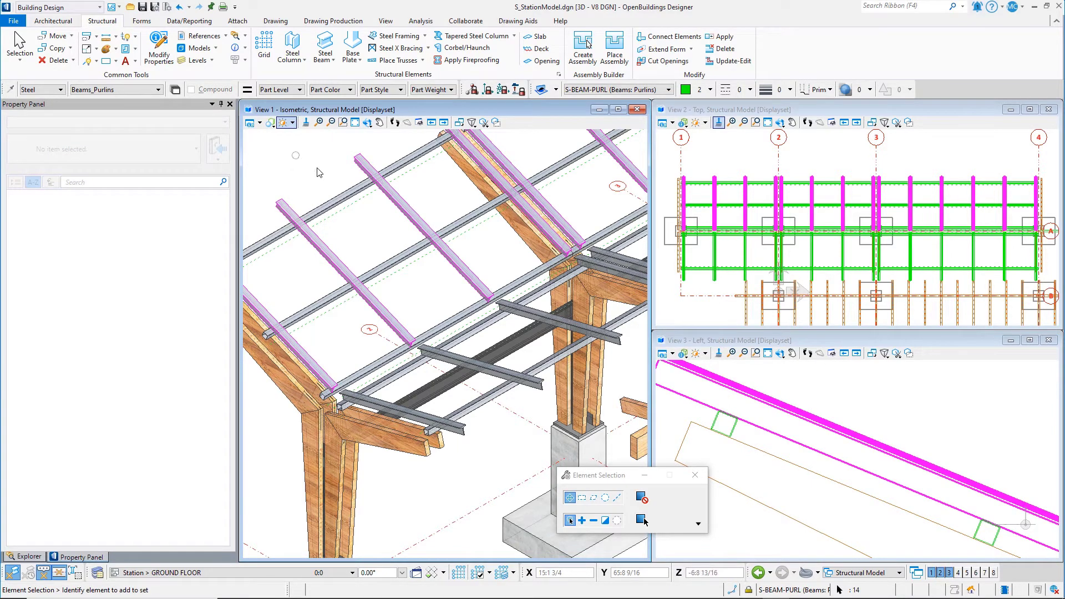
Step: Clear the current purlin selection
scroll(682, 420, "down", 1)
scroll(681, 420, "down", 1)
scroll(884, 499, "up", 1)
scroll(884, 499, "up", 2)
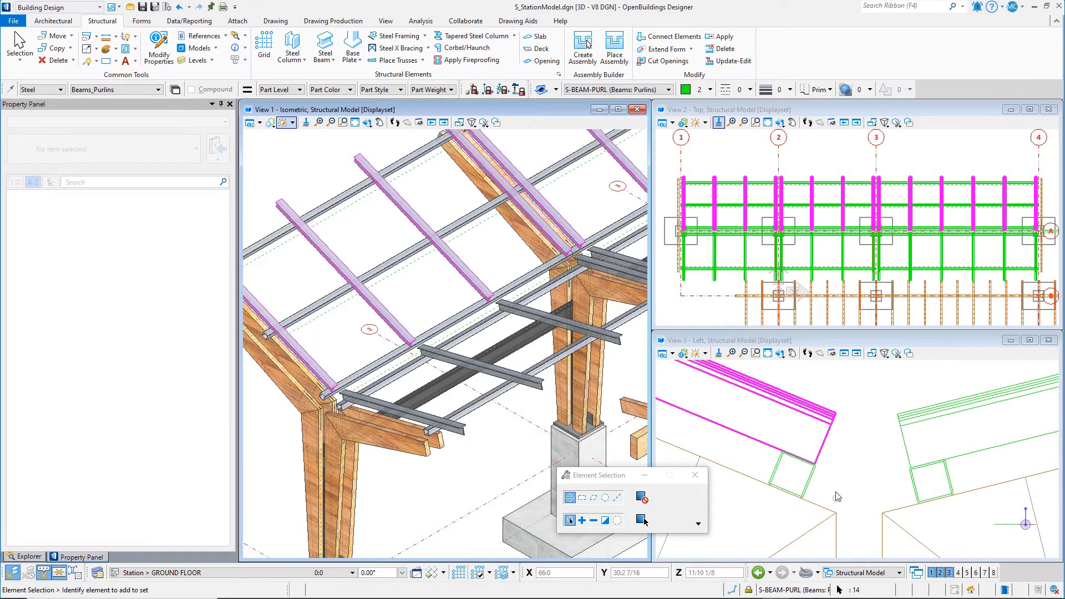
left_click(885, 410)
Step: Extend the left-slope and right-slope purlins by Add Distance 0:6 in View 3
scroll(840, 475, "down", 1)
scroll(840, 476, "up", 1)
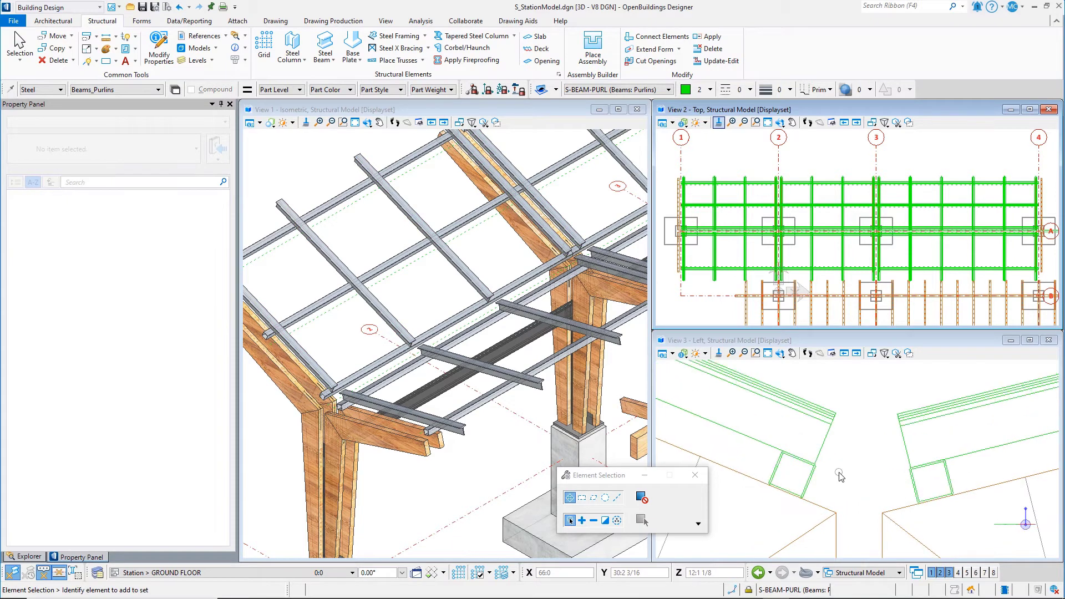
left_click(660, 49)
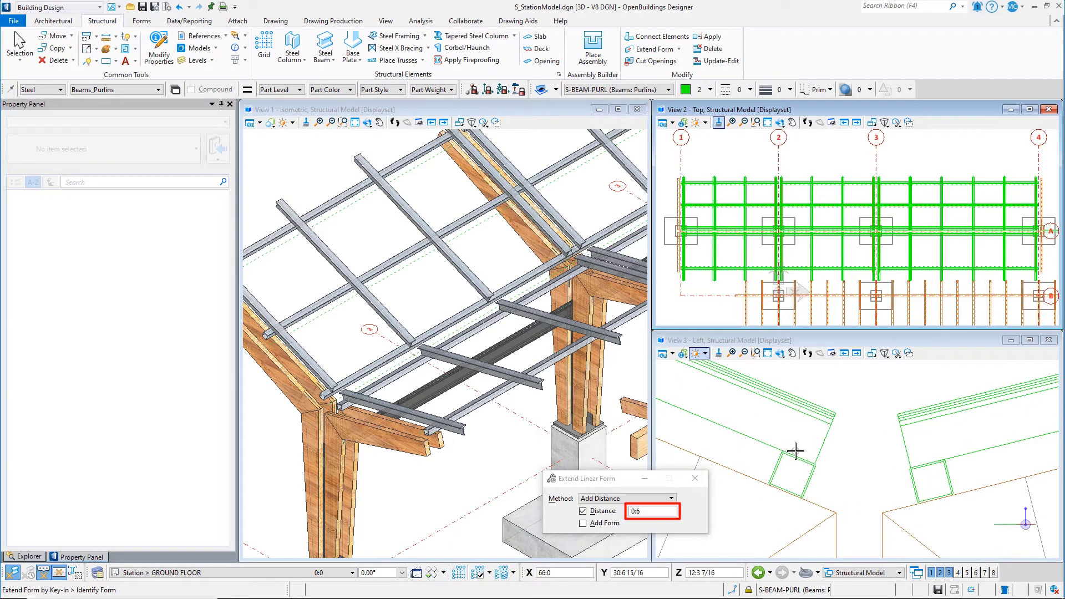
left_click(819, 448)
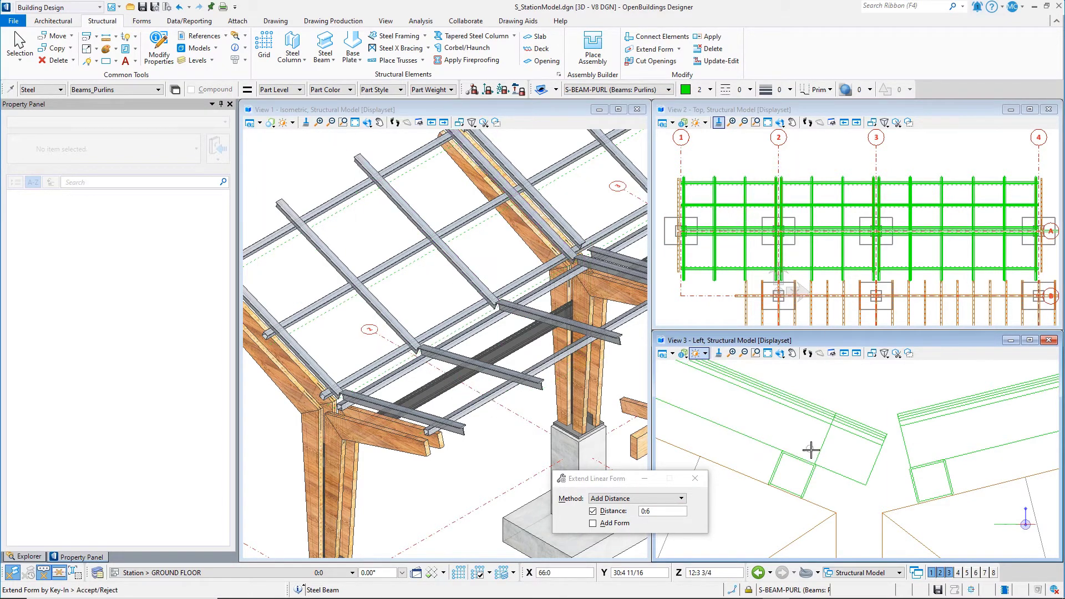
left_click(810, 448)
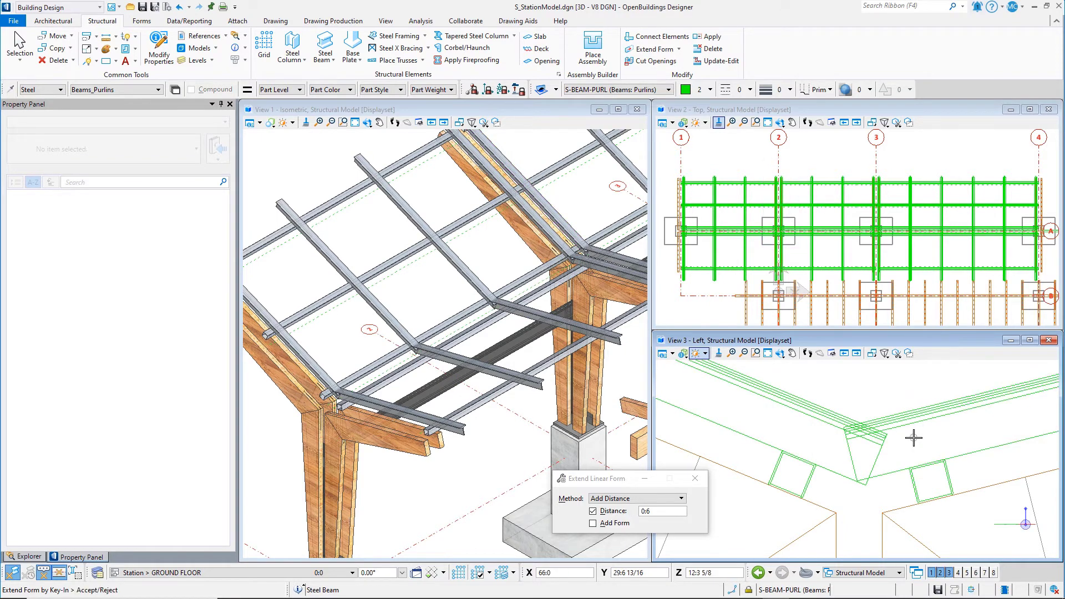
right_click(875, 389)
key("space")
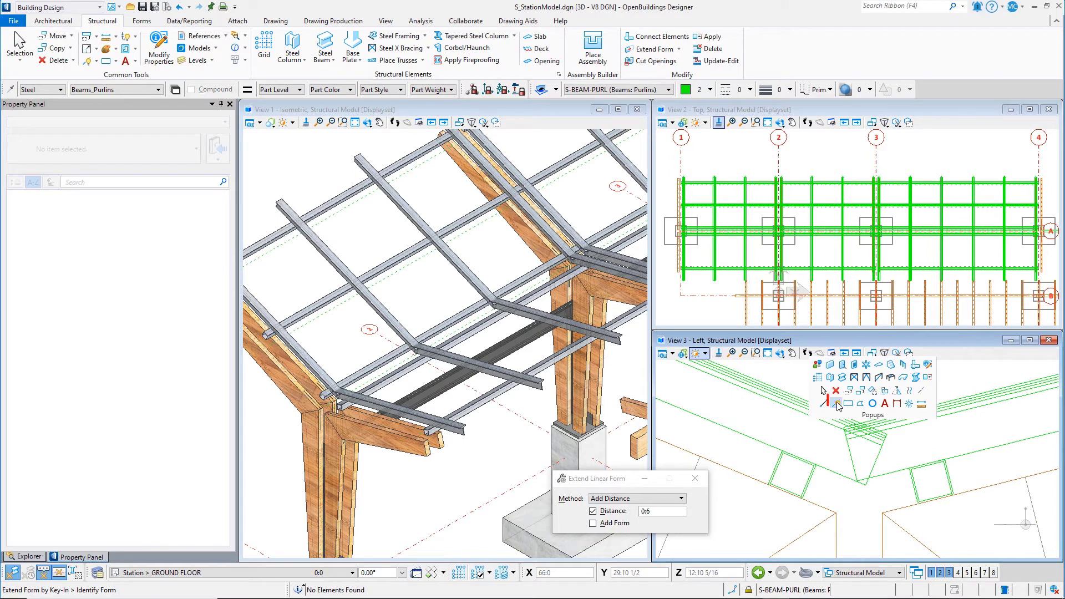
Step: Draw a vertical SmartLine upward from the valley where the purlins cross in View 3
left_click(836, 403)
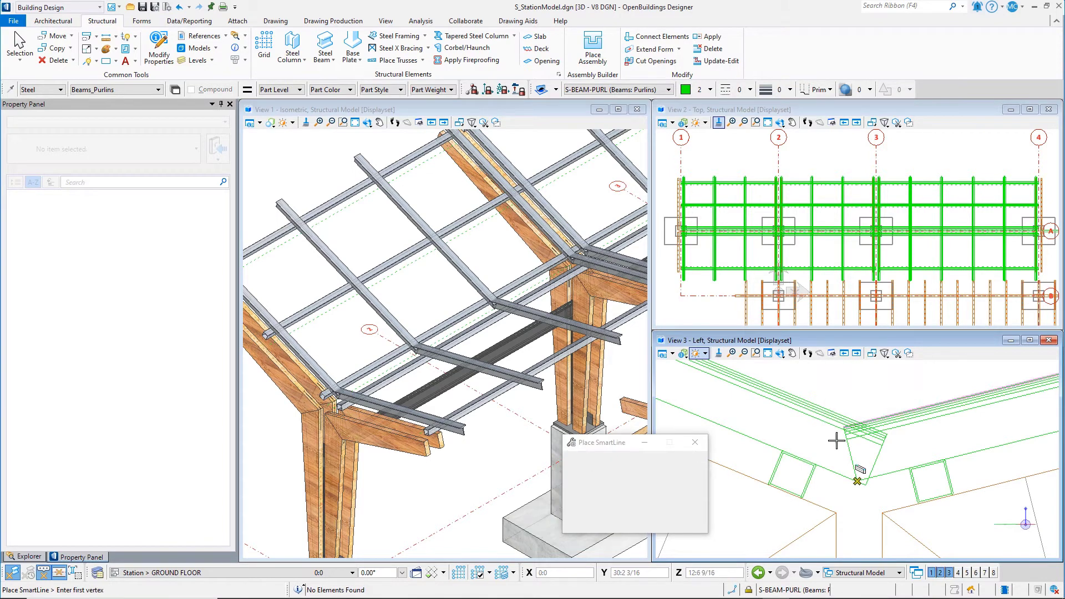
left_click(834, 512)
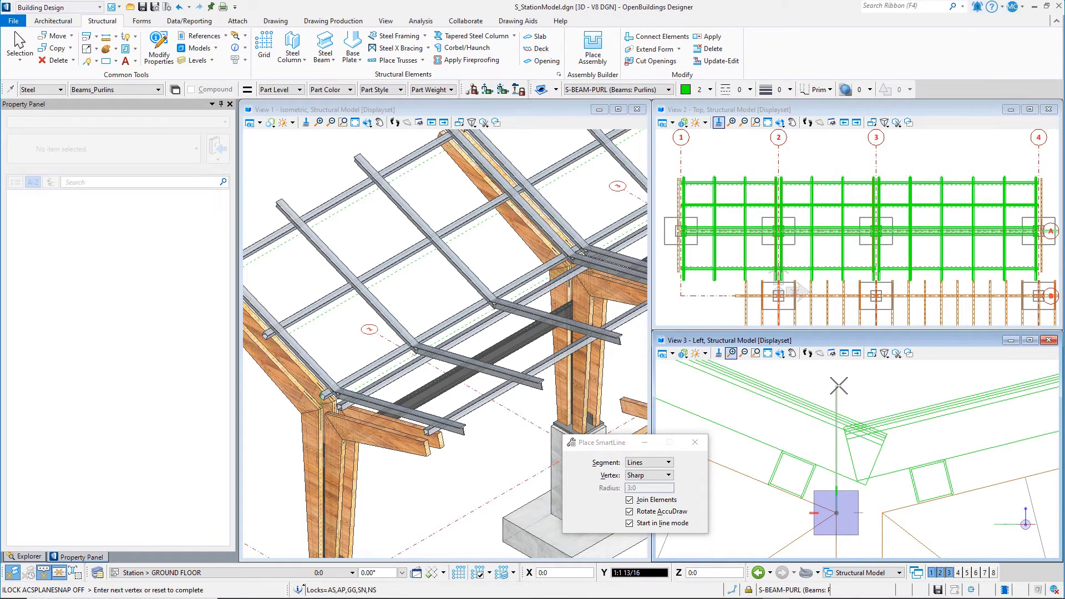
right_click(887, 440)
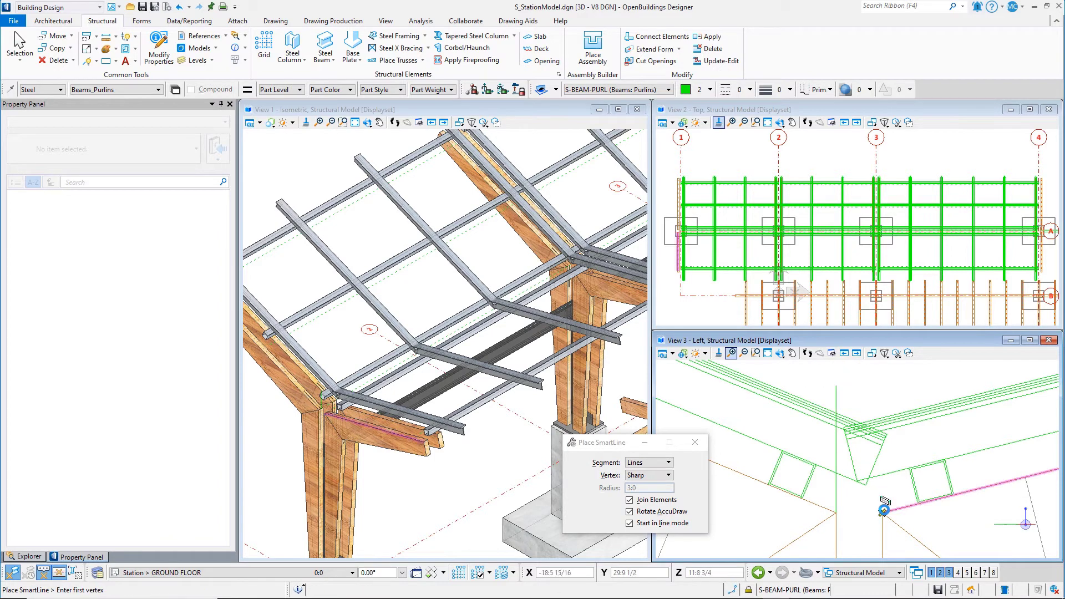
left_click(884, 510)
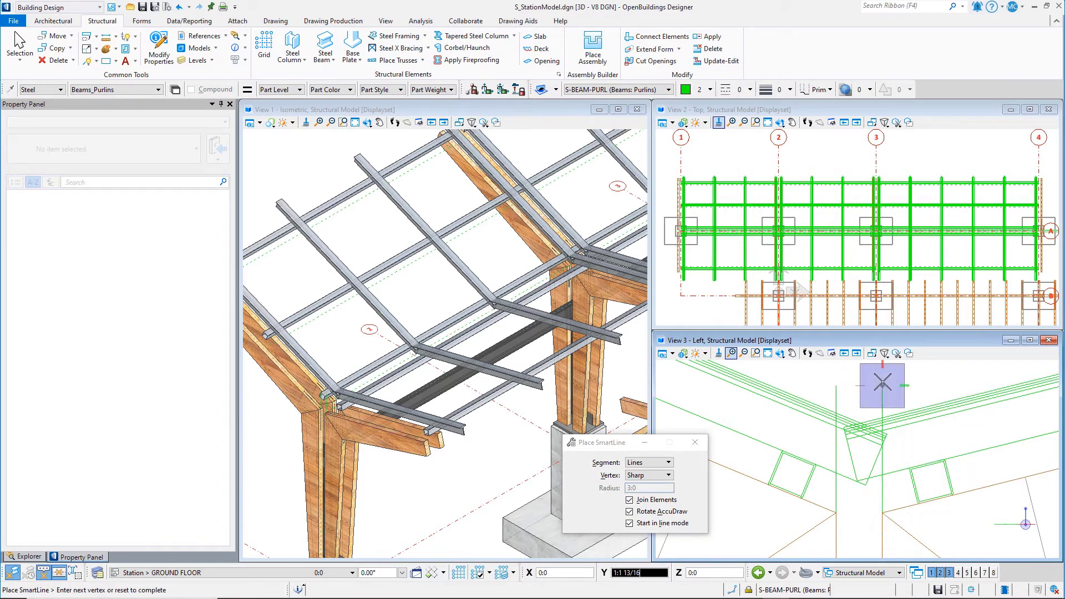
left_click(882, 382)
right_click(847, 383)
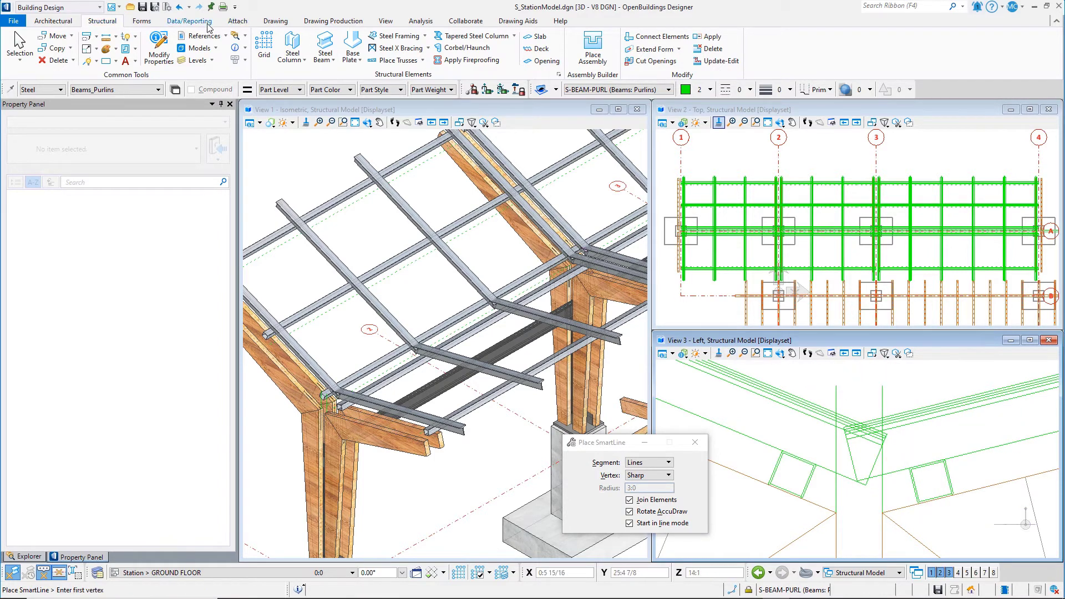
Step: Start Cut Solids by Curve from the Draw On Solid list with Keep Profile unchecked
scroll(166, 22, "down", 1)
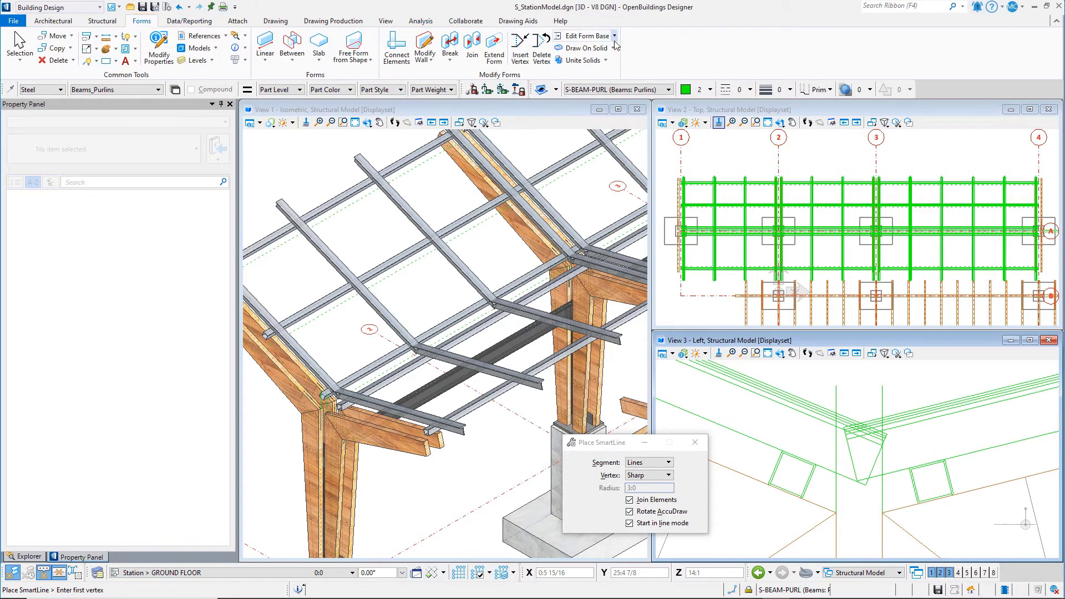
left_click(612, 49)
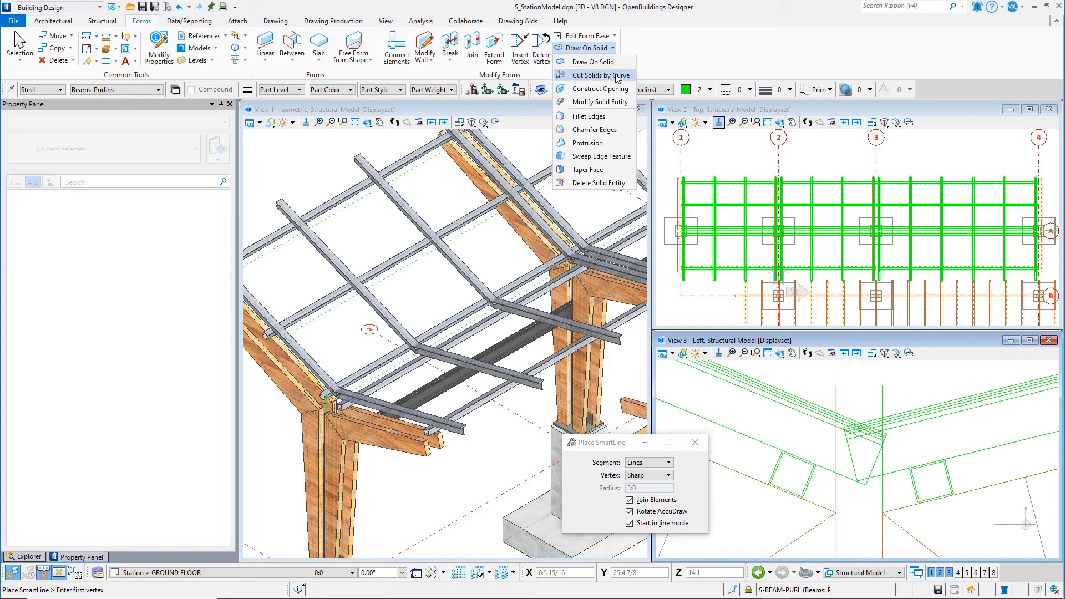
left_click(617, 76)
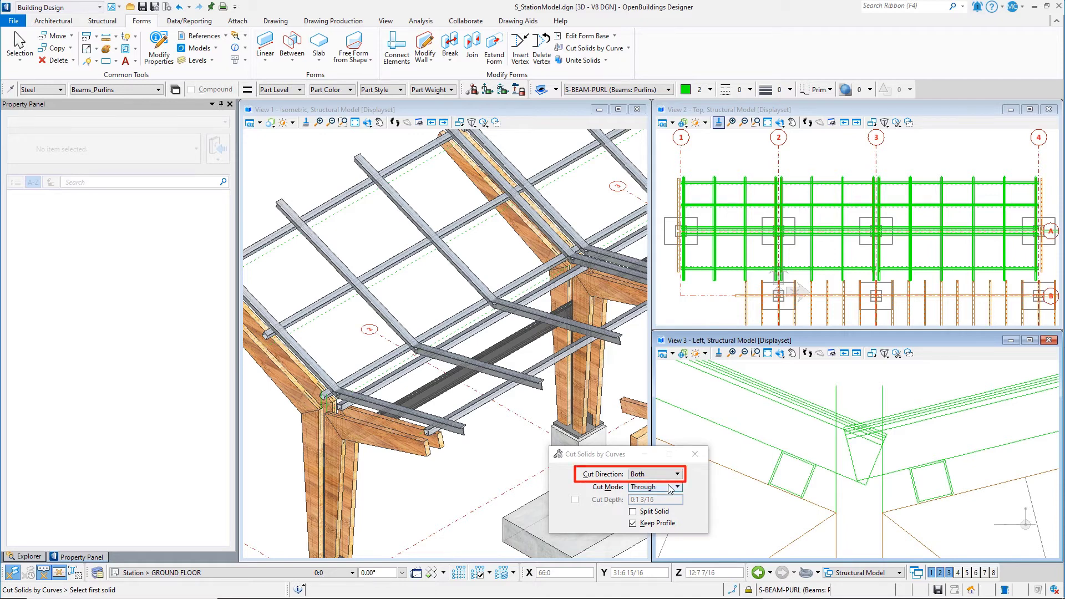
left_click(677, 523)
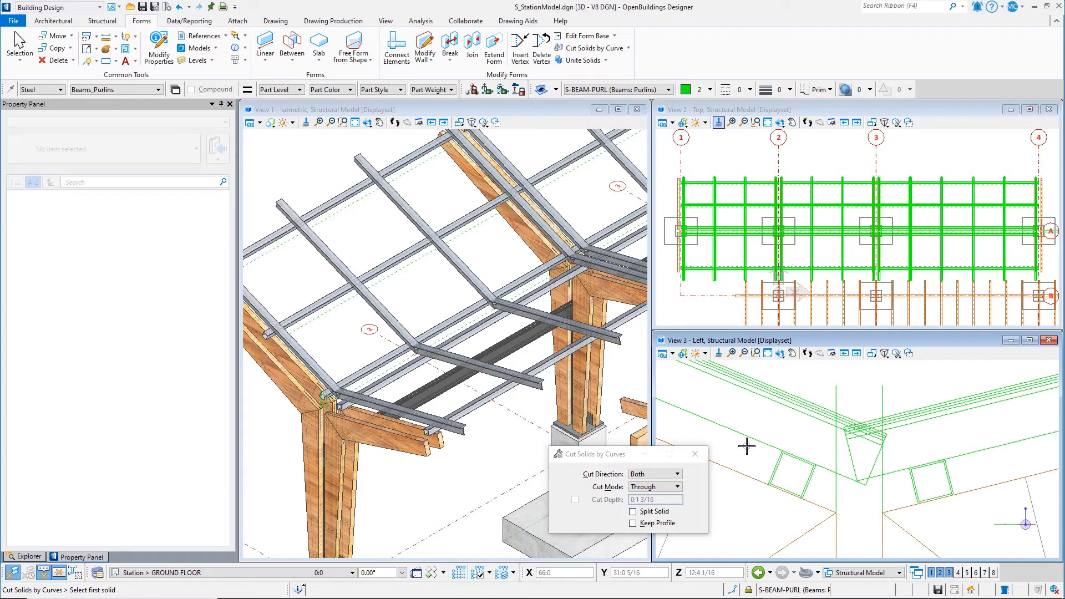
Step: Pick one slope's purlins to trim and the vertical valley line as cutting profile
left_click(722, 409)
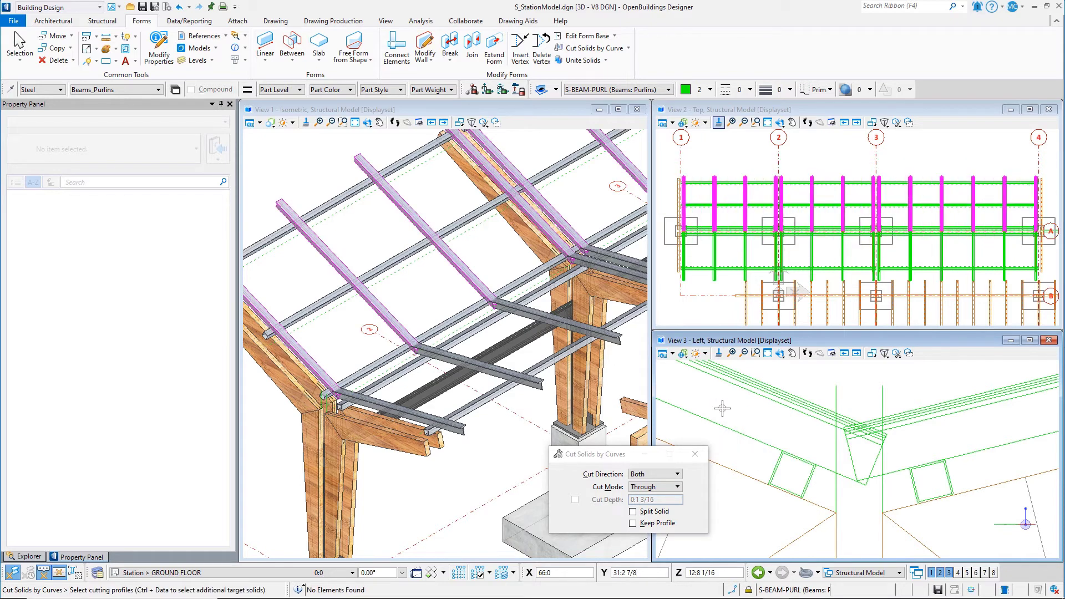
left_click(833, 494)
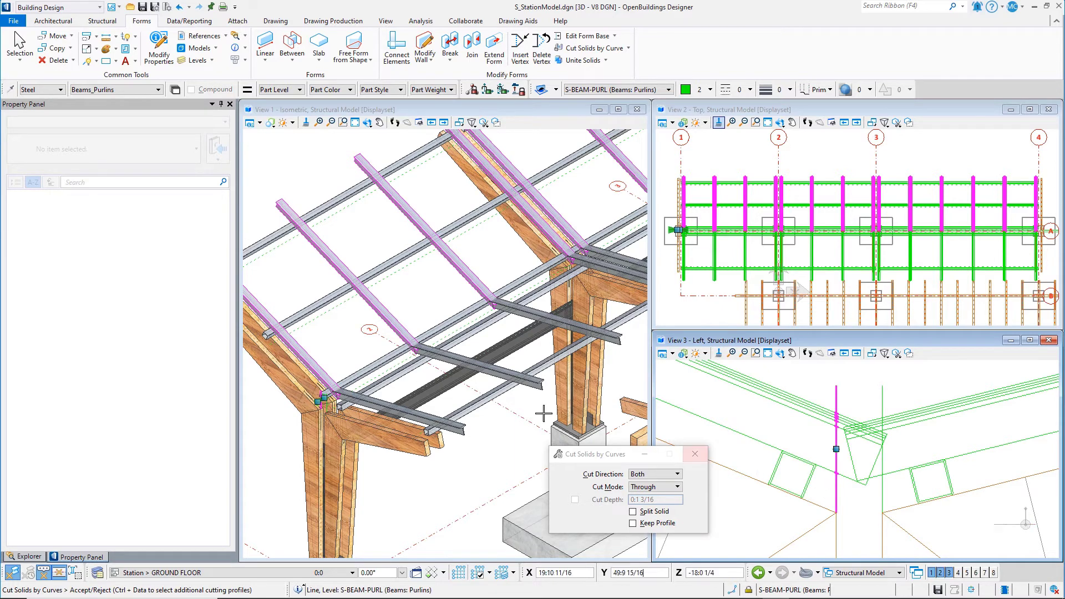
scroll(302, 388, "up", 2)
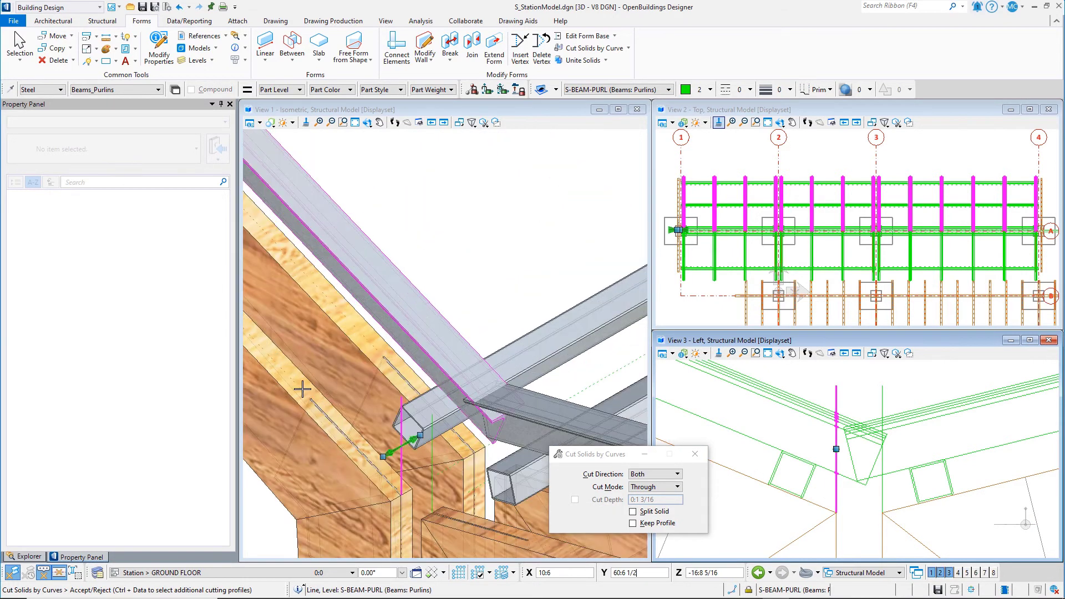
left_click(764, 413)
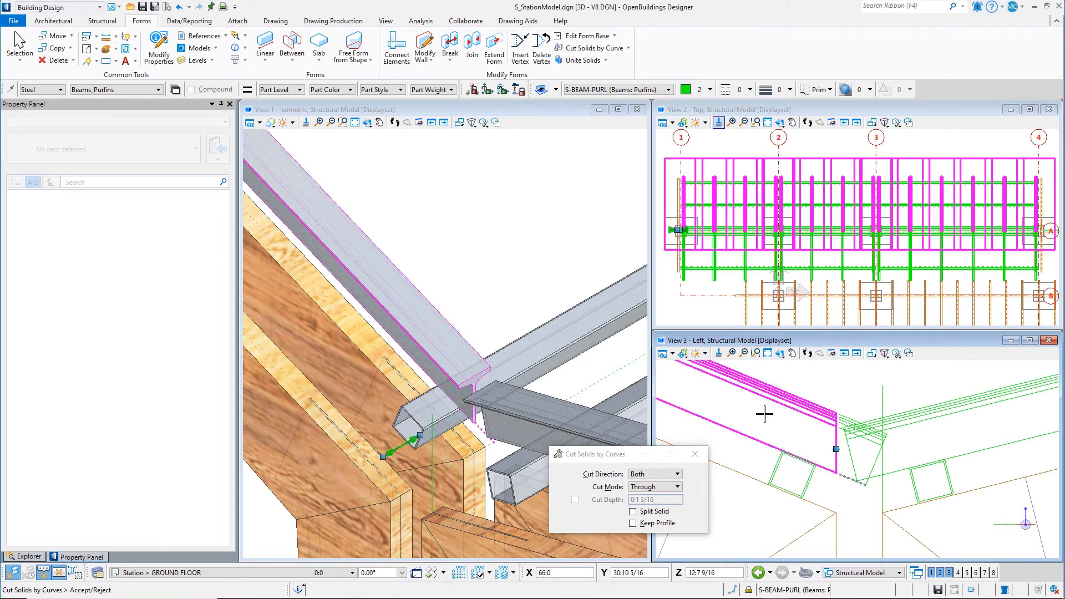
Step: Confirm the first cut, then trim the opposite slope's purlin at the vertical valley line
left_click(765, 413)
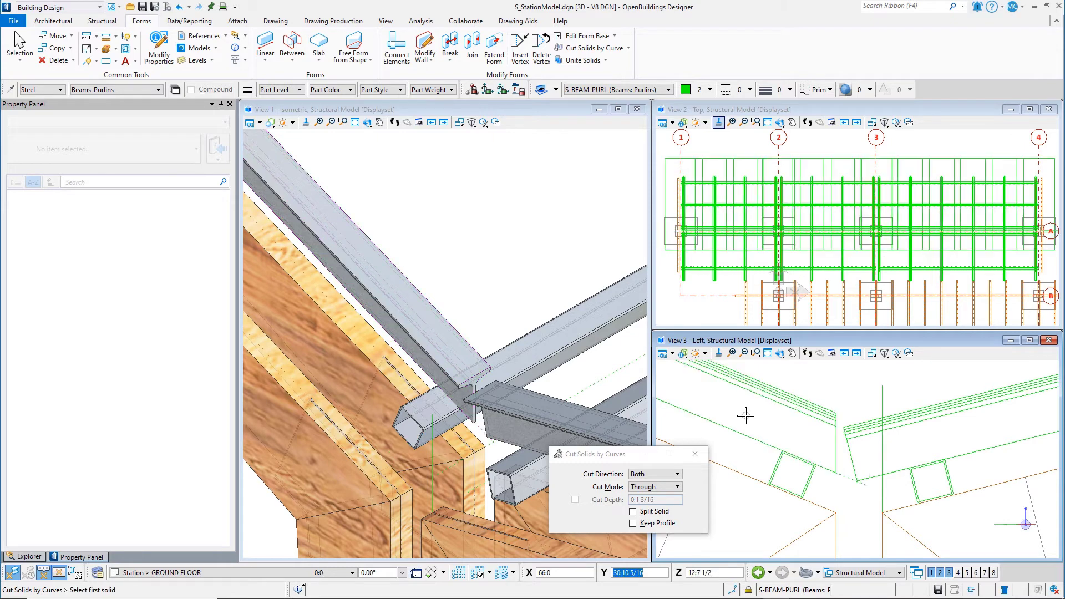
left_click(965, 441)
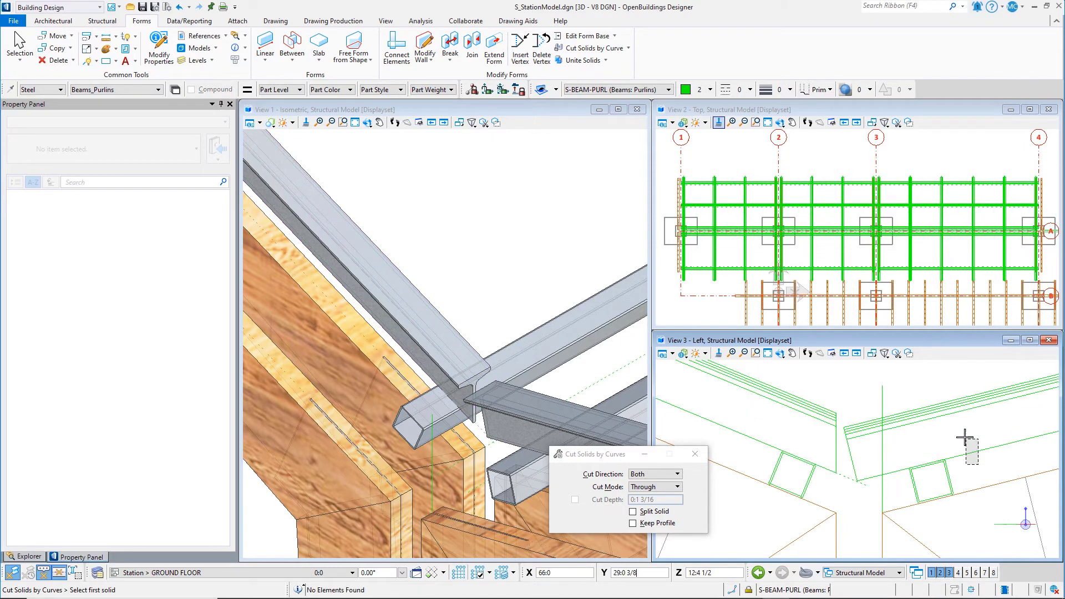
left_click(882, 483)
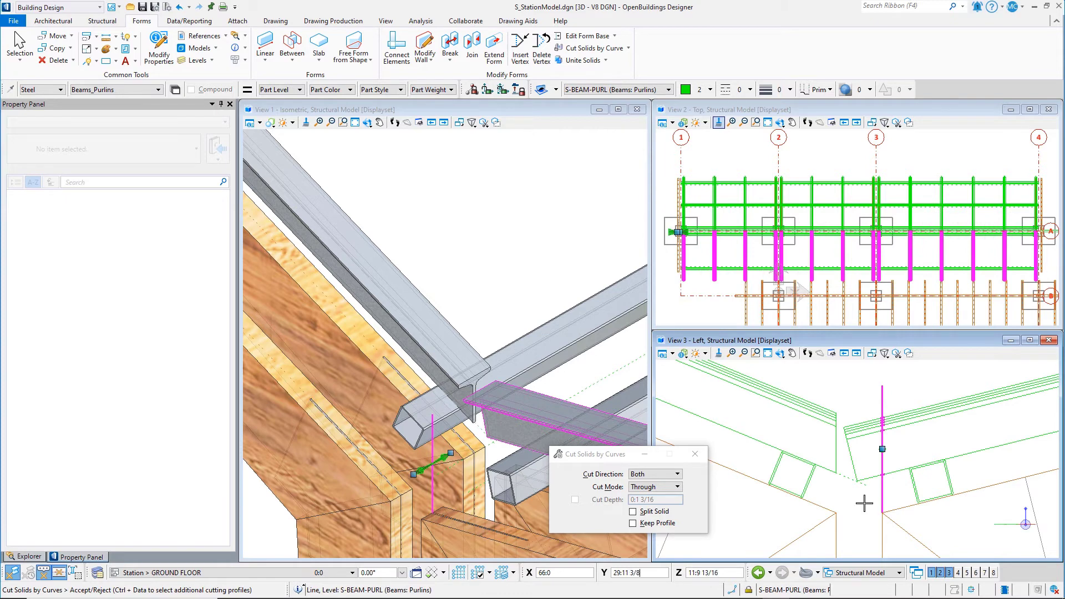
left_click(864, 503)
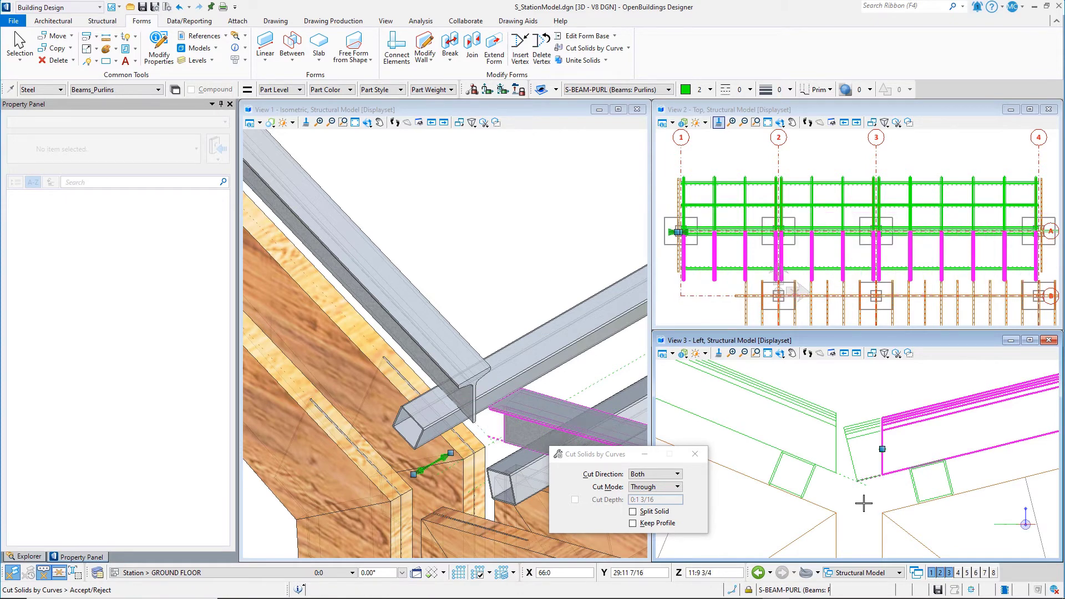
left_click(864, 503)
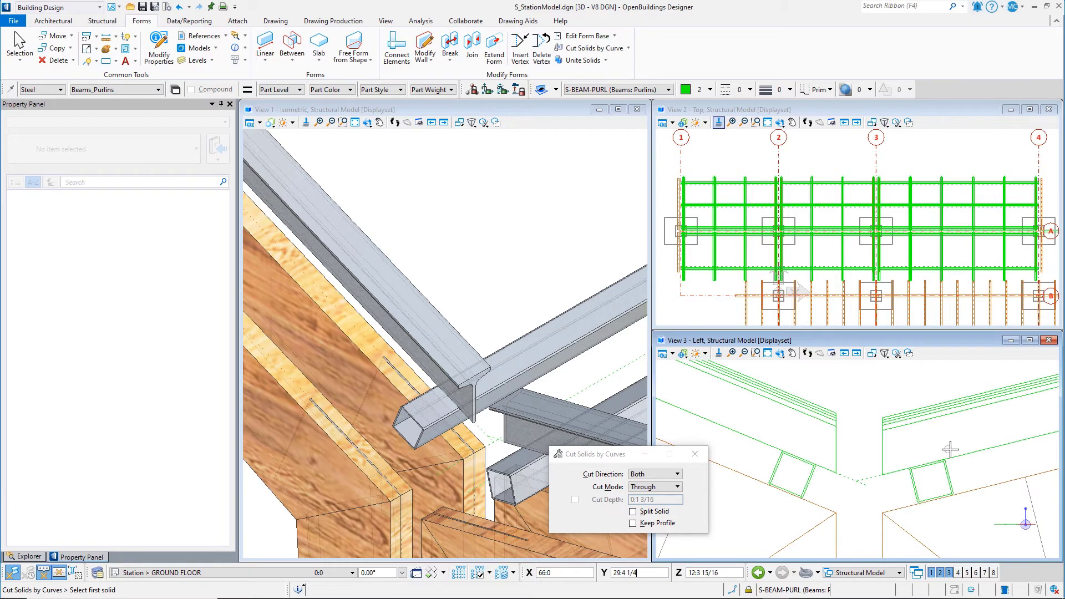
Step: With structural snapping off, draw a short two-point SmartLine across the purlin ends
scroll(951, 447, "down", 3)
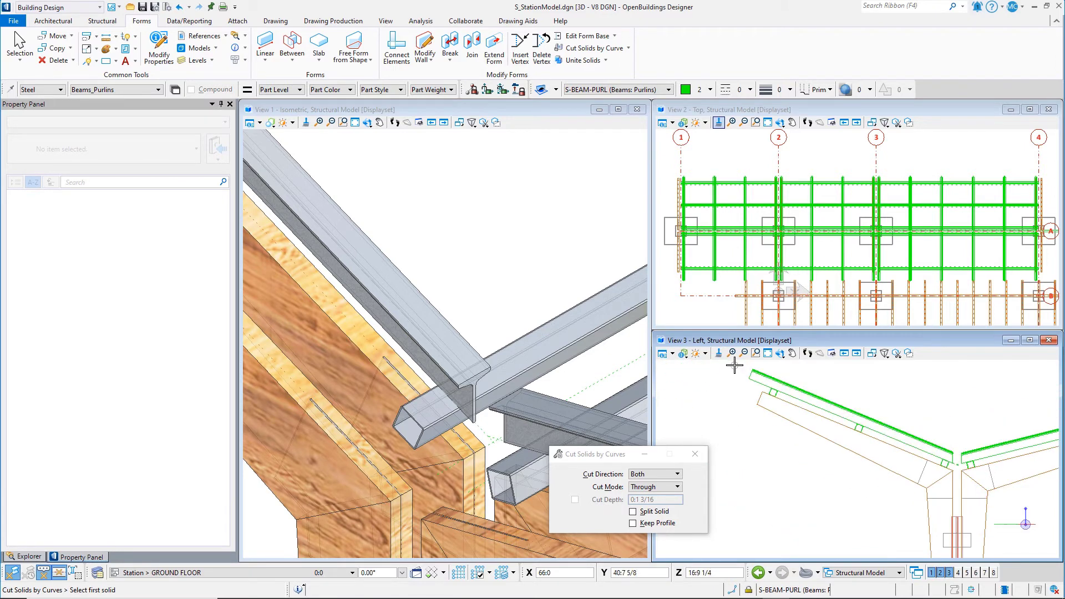
scroll(739, 364, "up", 3)
scroll(738, 363, "up", 1)
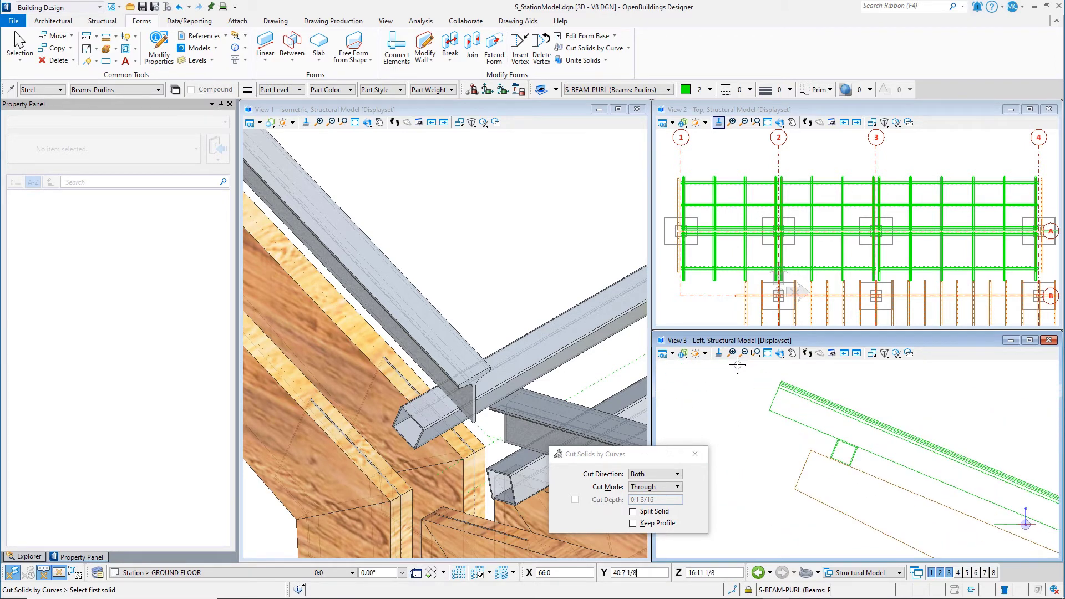
key("space")
left_click(680, 417)
left_click(16, 574)
left_click(773, 397)
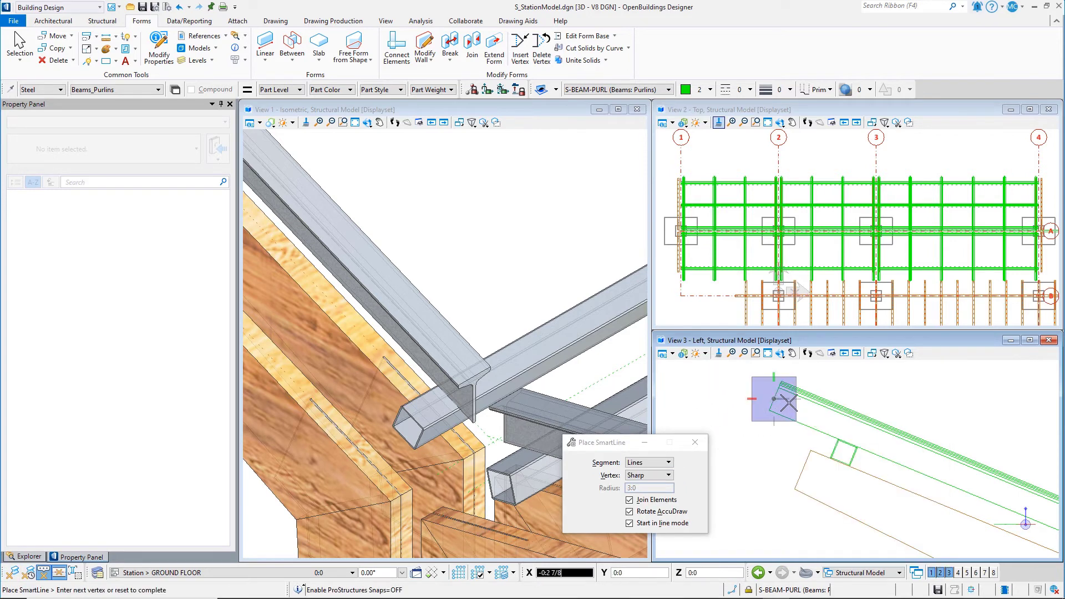
left_click(811, 416)
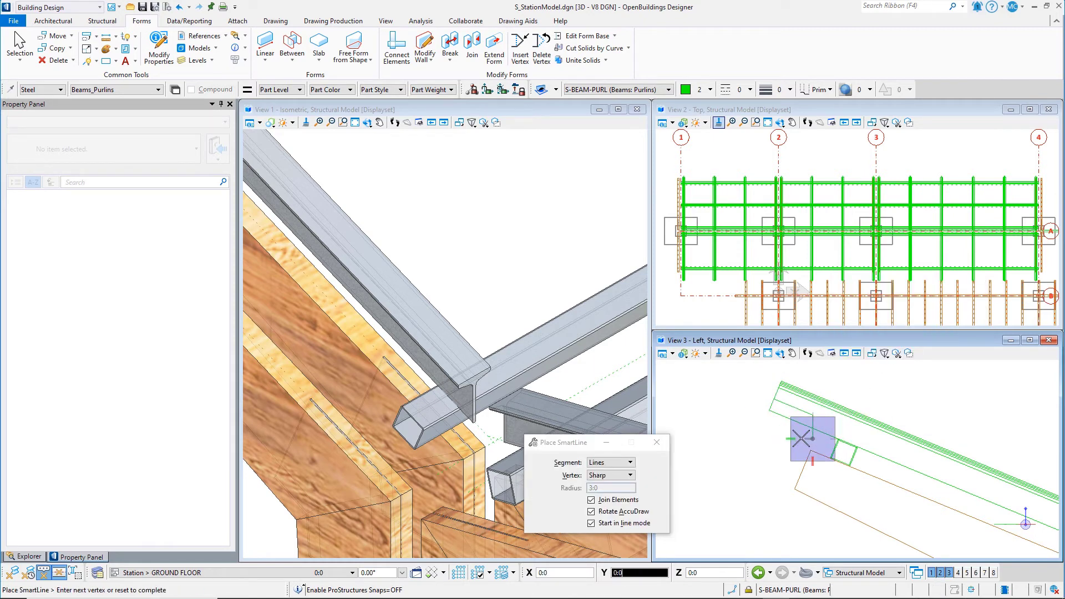
right_click(788, 436)
left_click(601, 49)
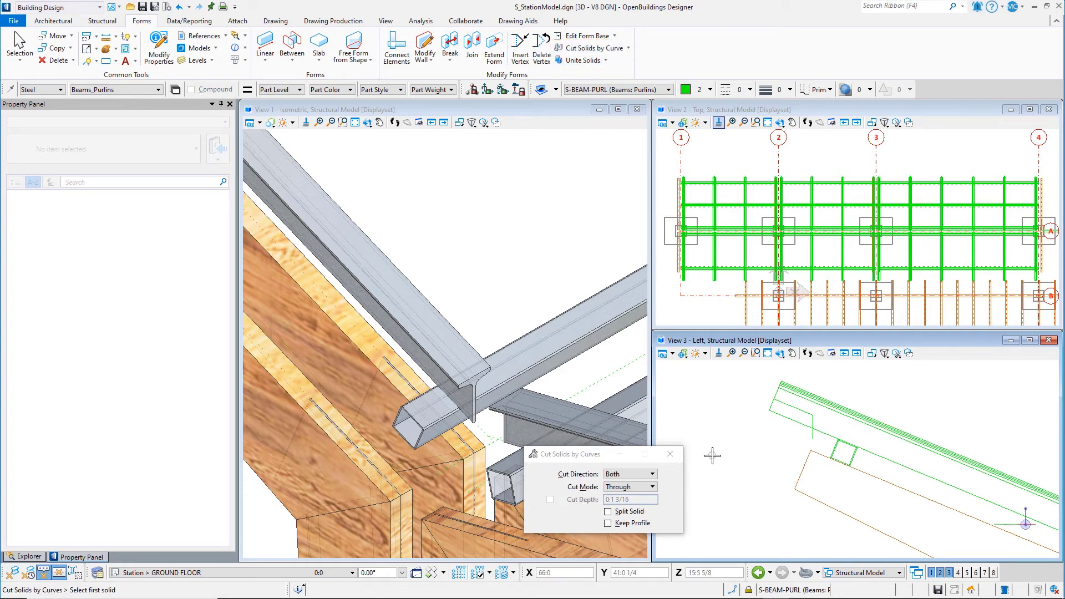
Step: Trim the purlin at the new edge line, then fit the isometric view to the model
left_click(881, 443)
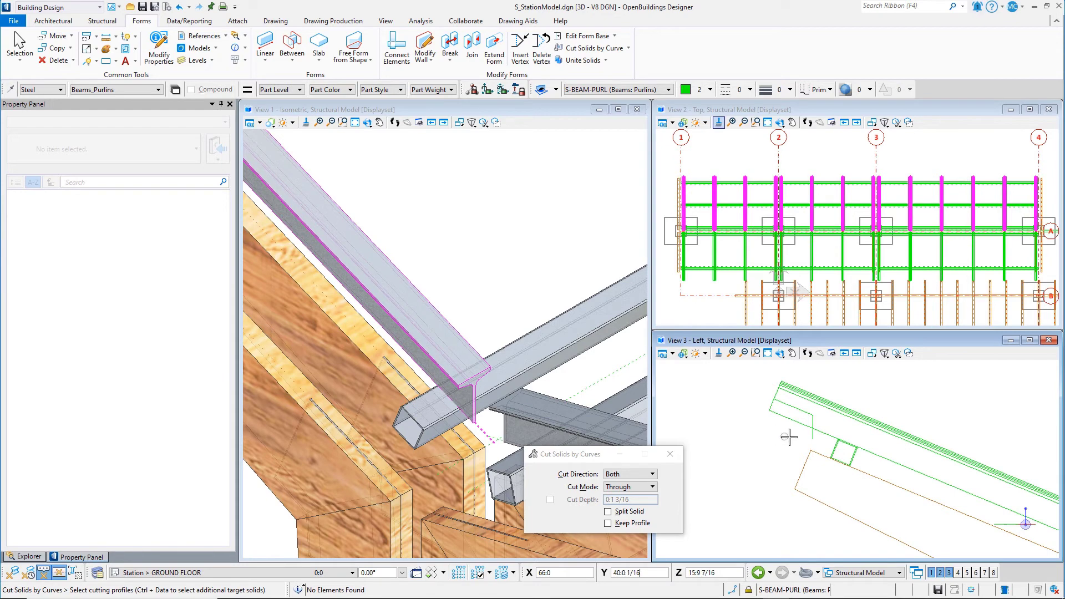
left_click(807, 437)
left_click(784, 437)
left_click(768, 353)
left_click(355, 122)
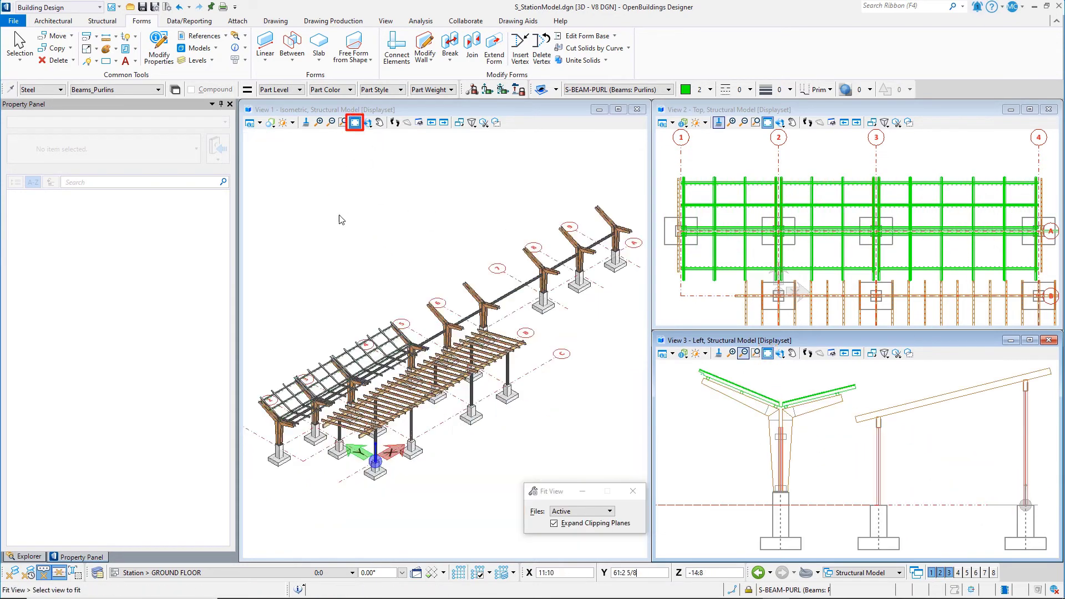
Step: In Explorer, select P1 | Purlins (15) and P2 | Purlins (28) under Beam | Steel
left_click(26, 556)
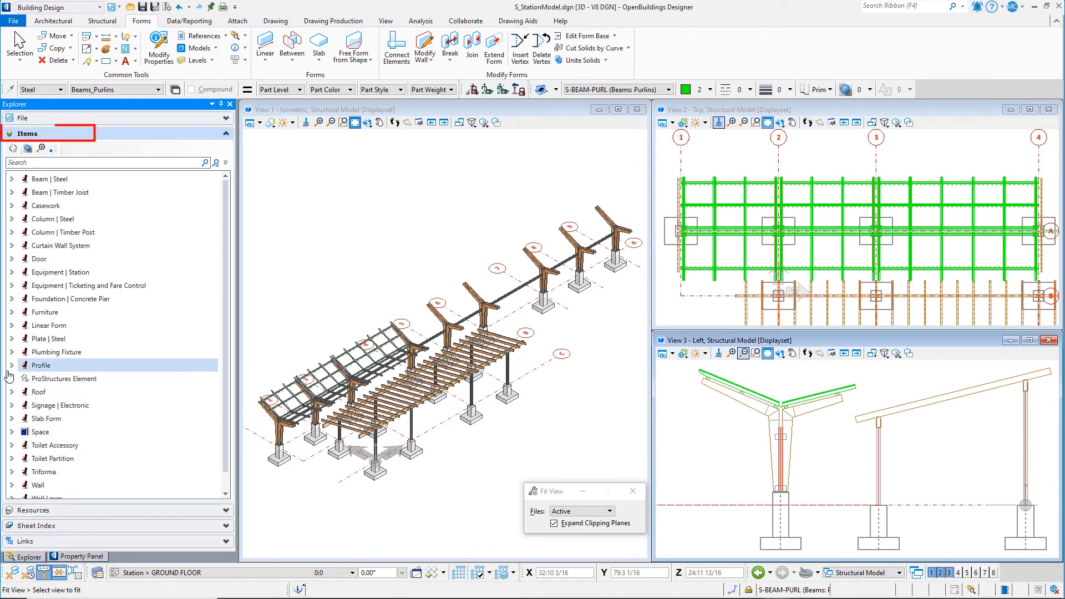
left_click(12, 180)
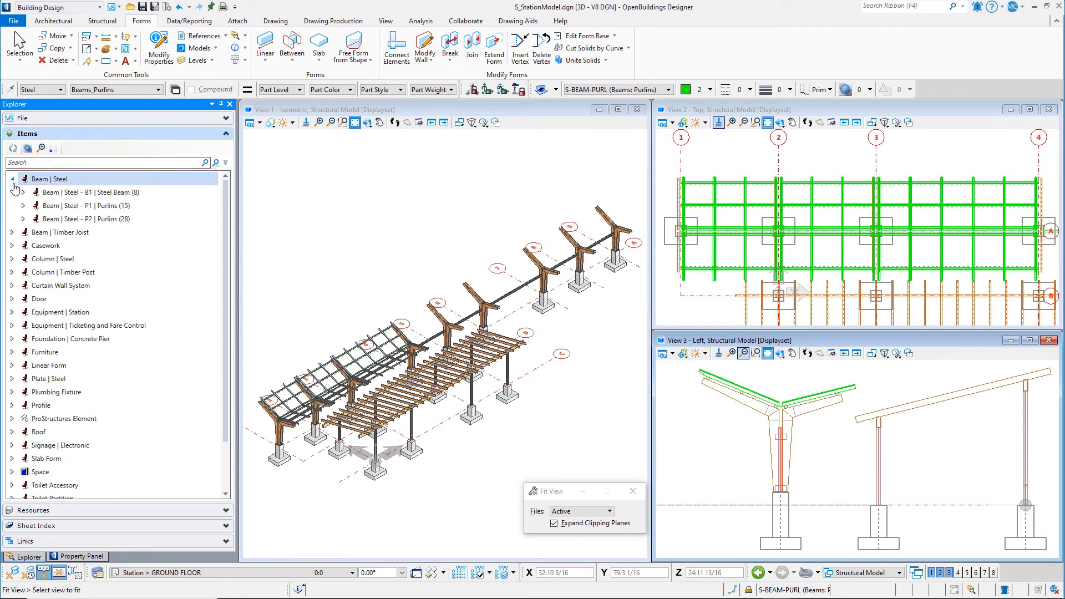
left_click(67, 207)
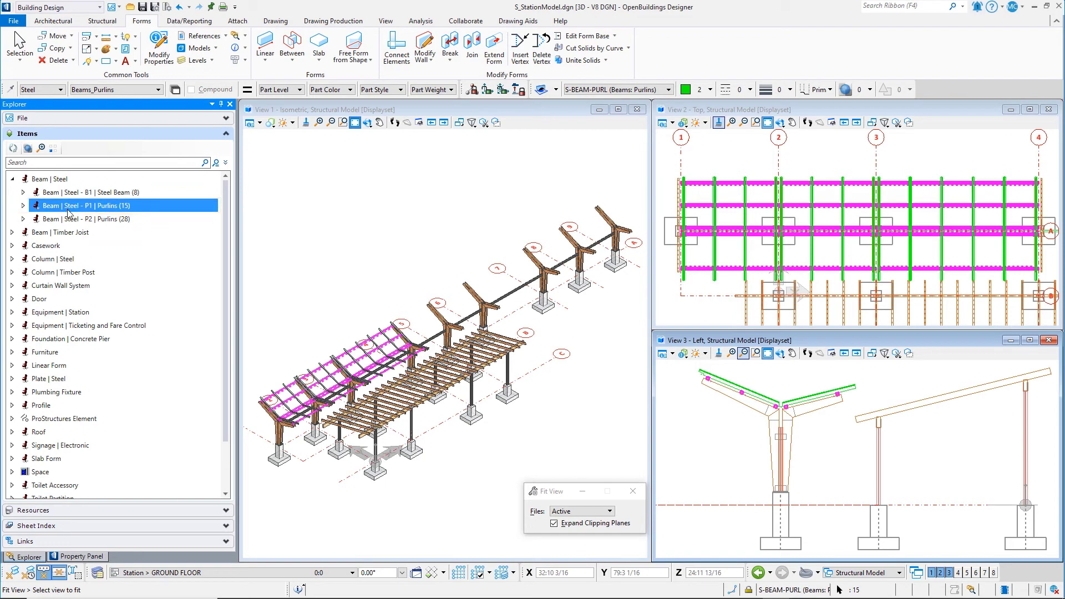
left_click(71, 219, "ctrl")
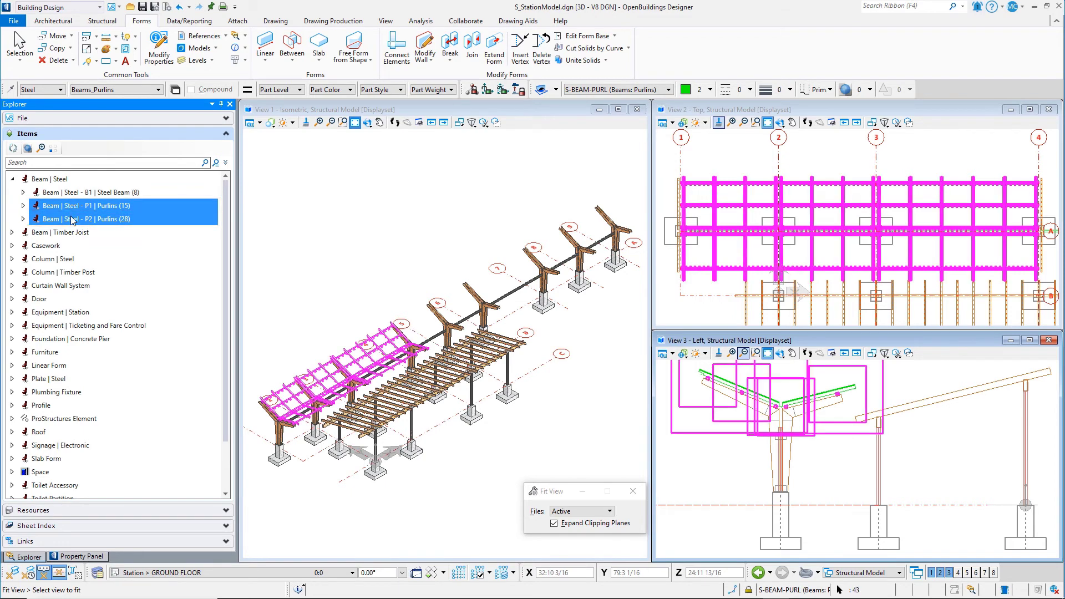
Step: Copy the selected purlins to grid lines 4 and 7 in View 2
right_click(391, 200)
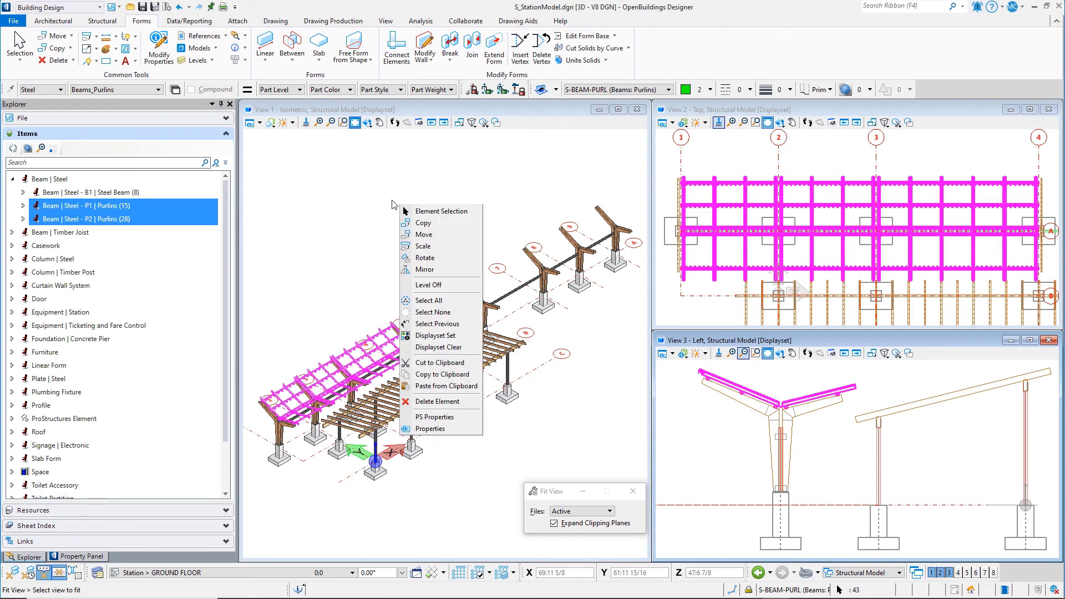
left_click(434, 223)
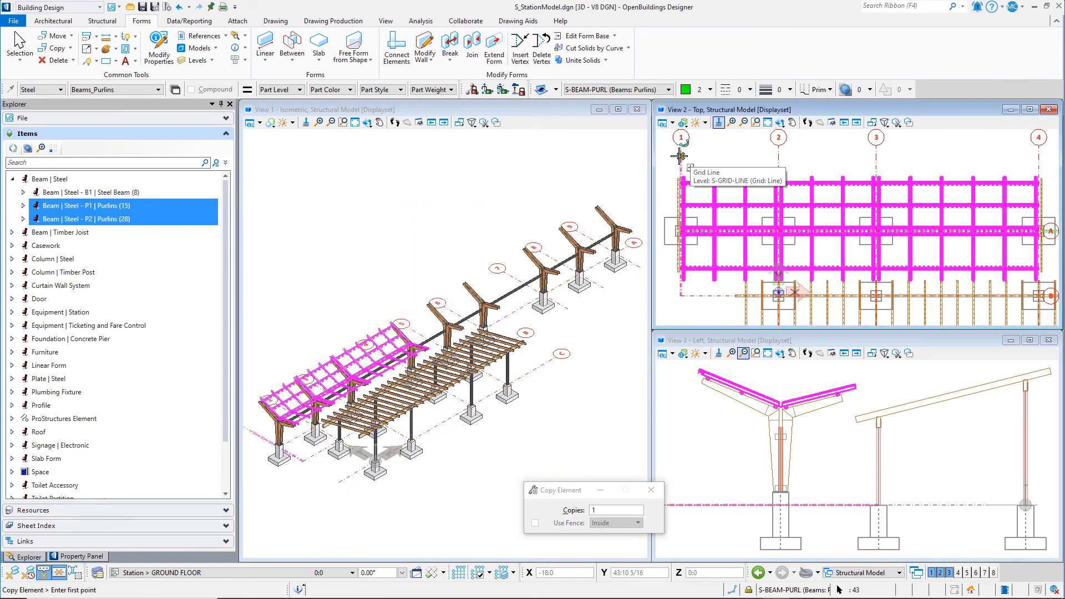
scroll(715, 155, "down", 2)
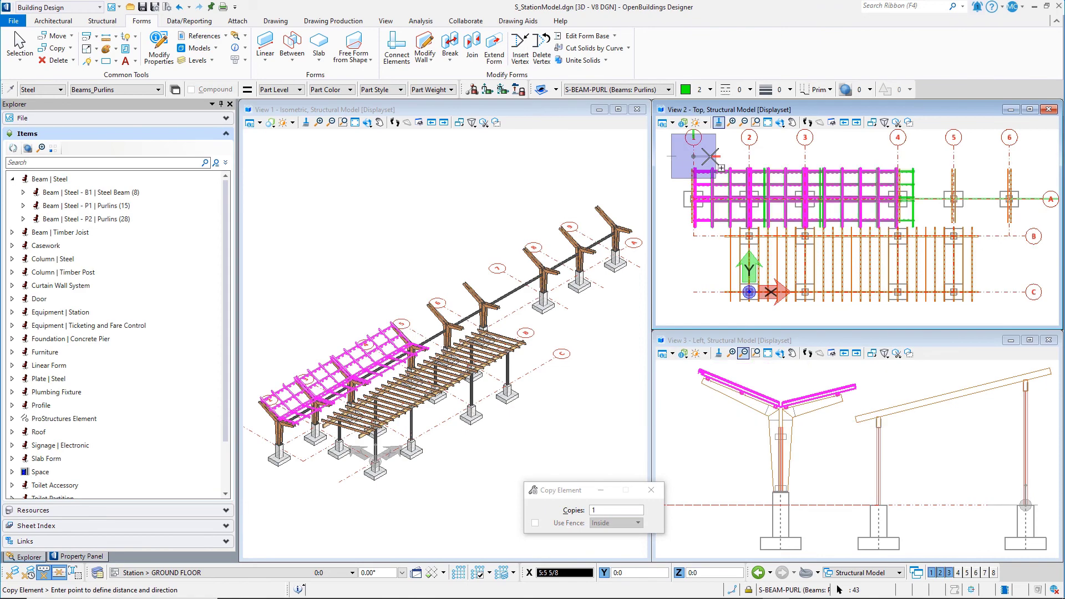
left_click(898, 150)
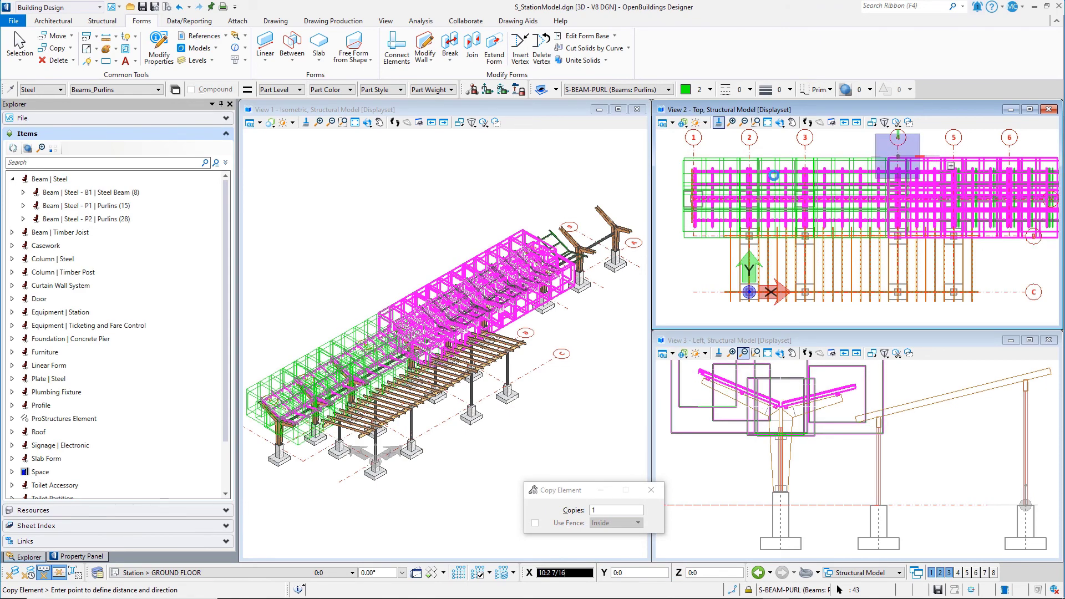
scroll(741, 182, "down", 2)
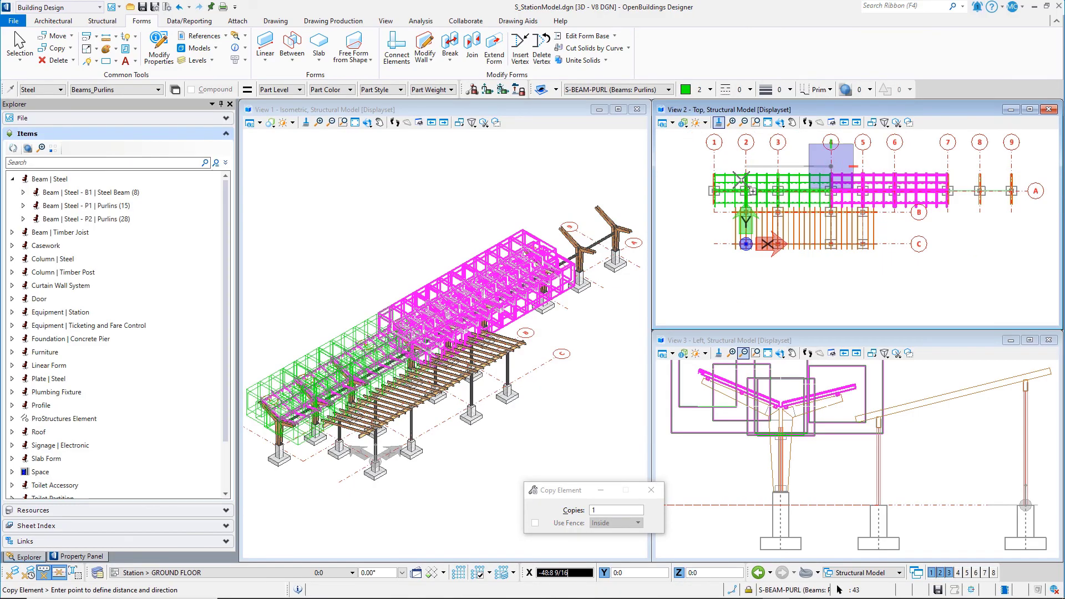
left_click(947, 166)
right_click(943, 166)
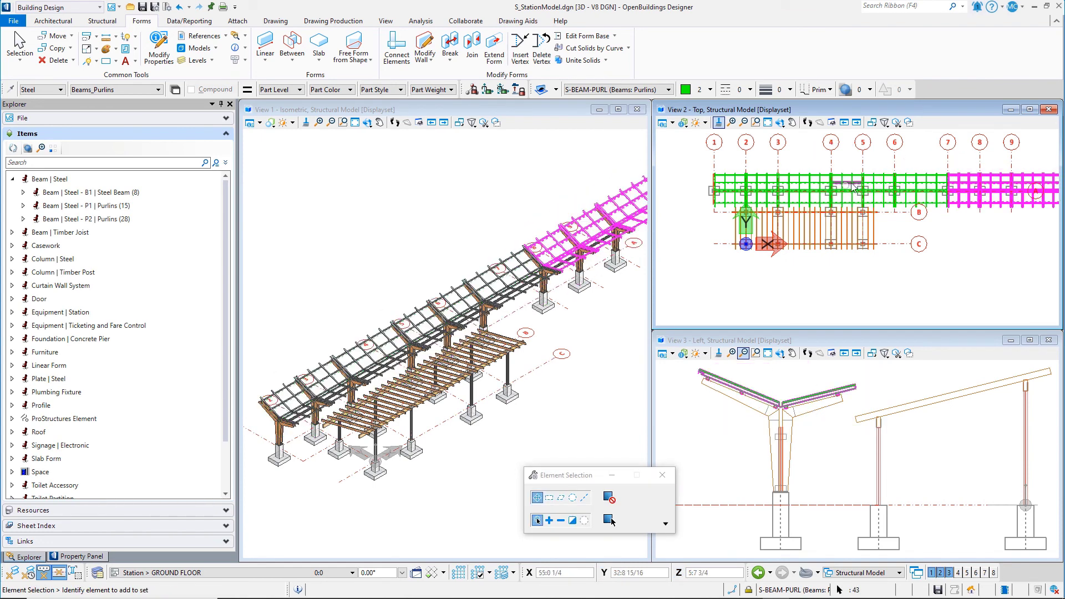
Step: Window-select and delete the surplus purlin copies beyond grid line 9, then fit the view
scroll(959, 253, "up", 5)
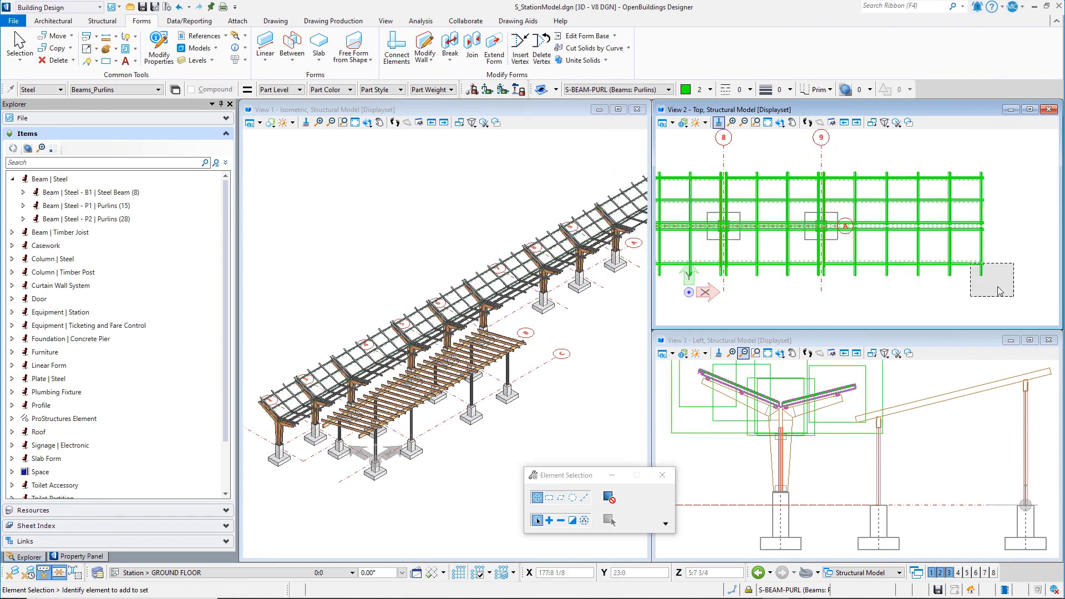
left_click_drag(958, 253, 841, 157)
key("Delete")
right_click(845, 159)
scroll(613, 208, "up", 10)
right_click(615, 209)
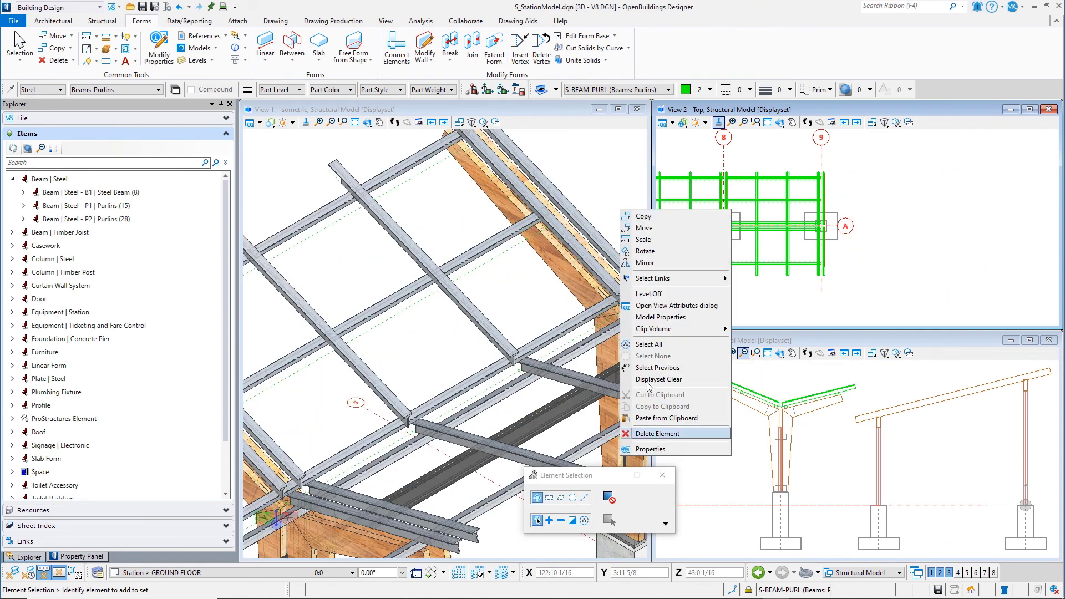
left_click(656, 433)
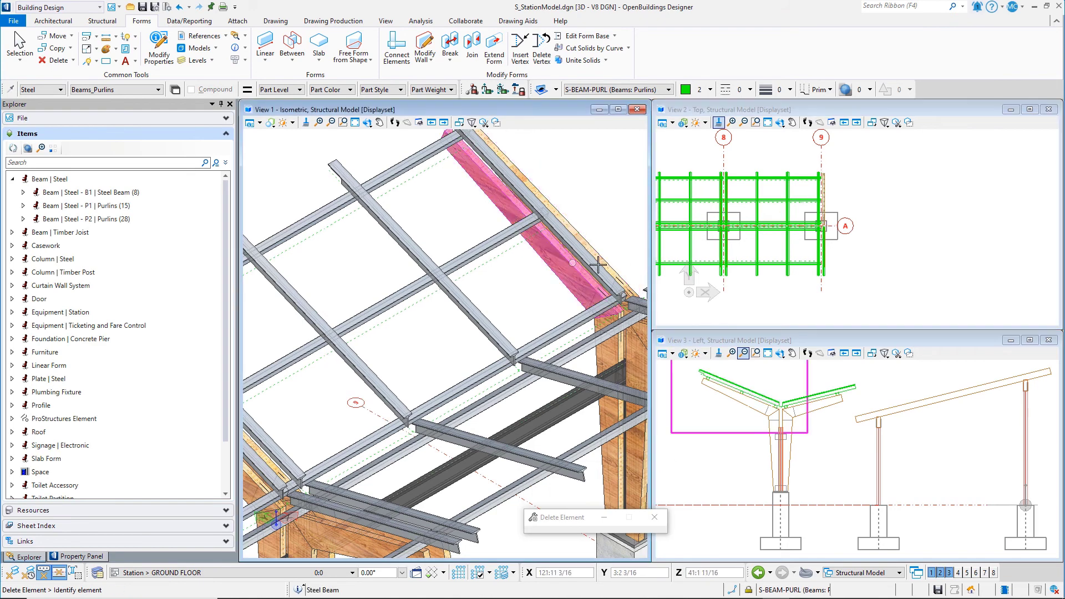
scroll(550, 270, "down", 4)
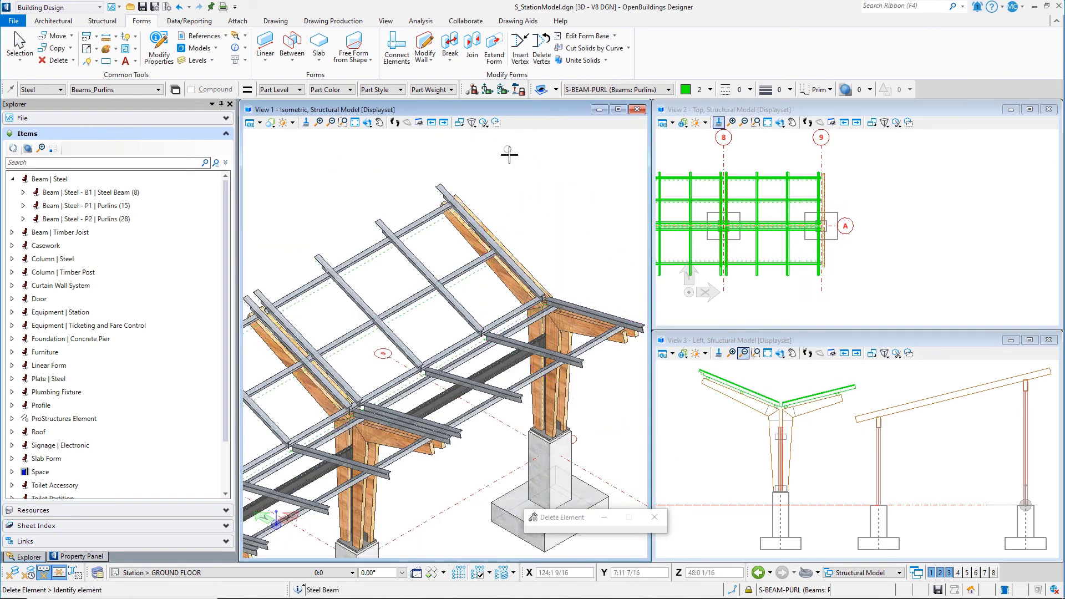
left_click(355, 122)
Step: Fit the isometric and plan views to show the whole canopy with purlins across grids 1–9
left_click(404, 155)
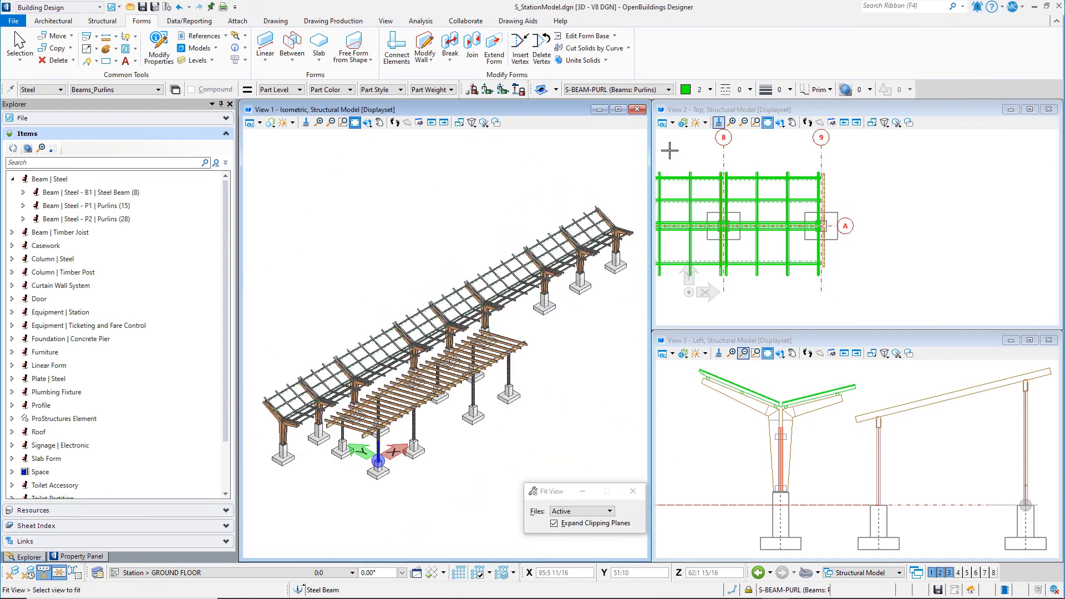
left_click(767, 124)
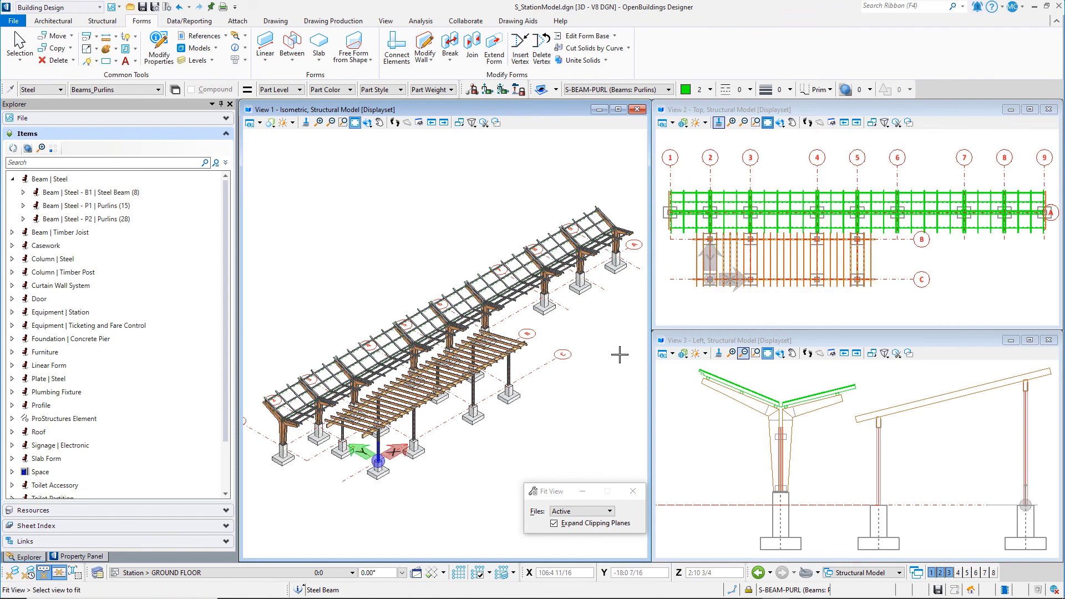